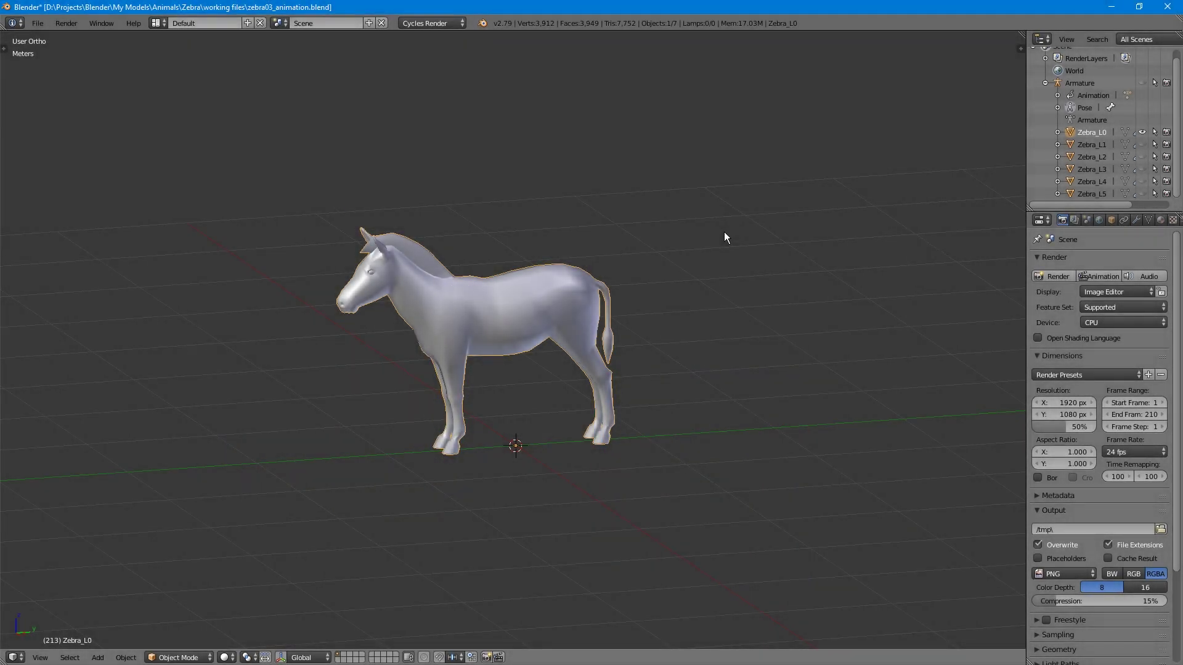
Step: Set the World background colour to white and switch the viewport shading to Rendered
left_click(1099, 220)
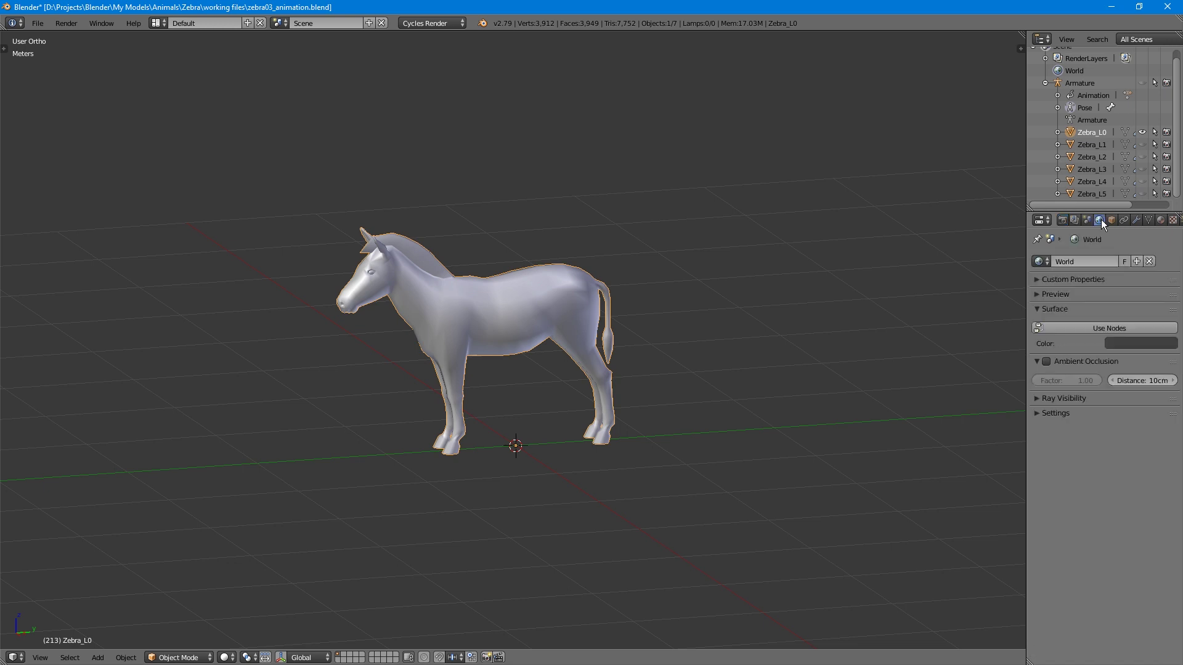
left_click(1130, 341)
left_click_drag(1166, 274, 1167, 215)
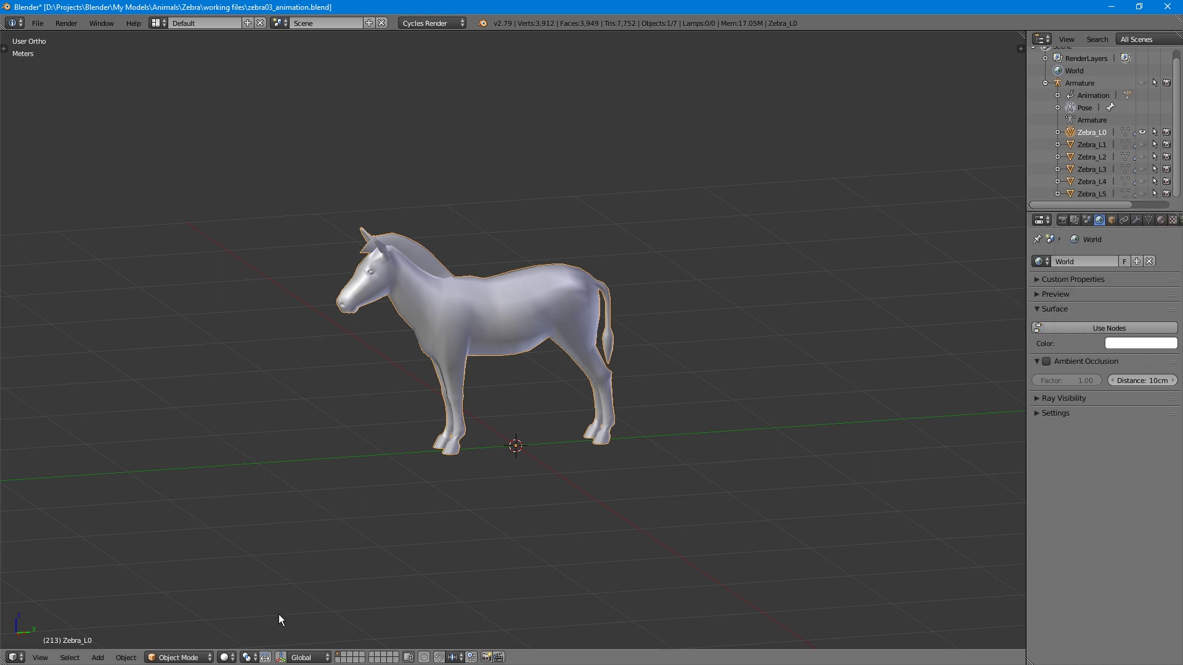
left_click(226, 657)
left_click(239, 573)
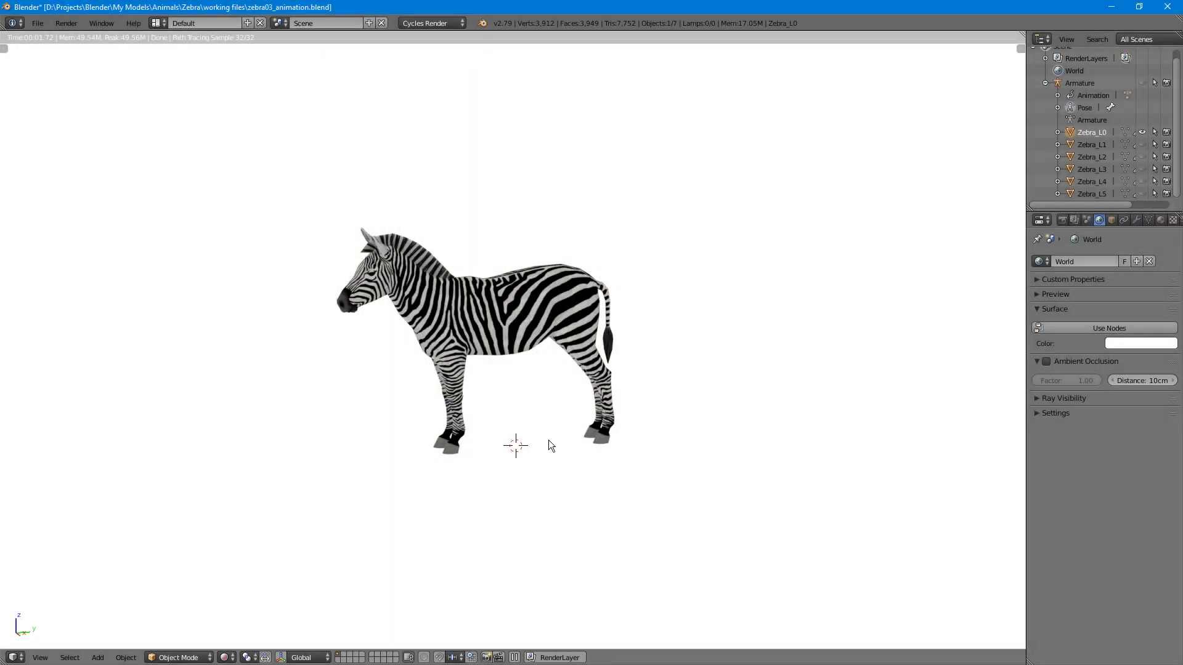
scroll(582, 443, "down", 1)
scroll(651, 449, "down", 6)
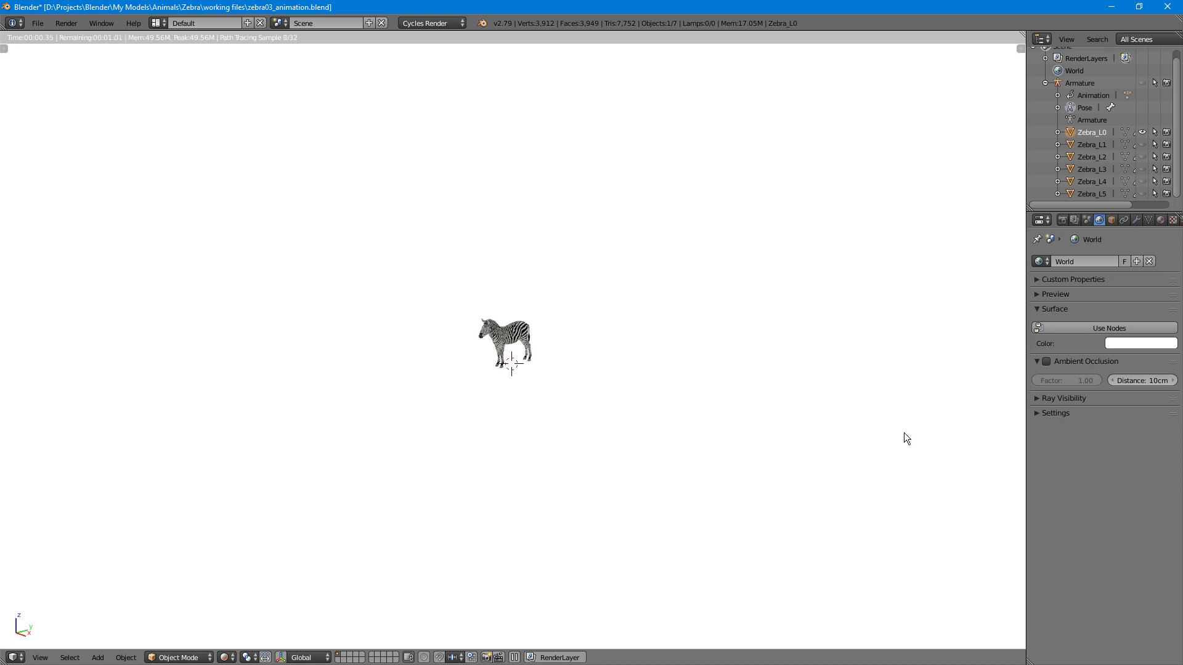
Step: Orbit to the numpad side view and pan the zebra sideways to frame it
left_click(955, 397)
scroll(500, 402, "up", 2)
scroll(499, 402, "up", 4)
scroll(500, 402, "up", 4)
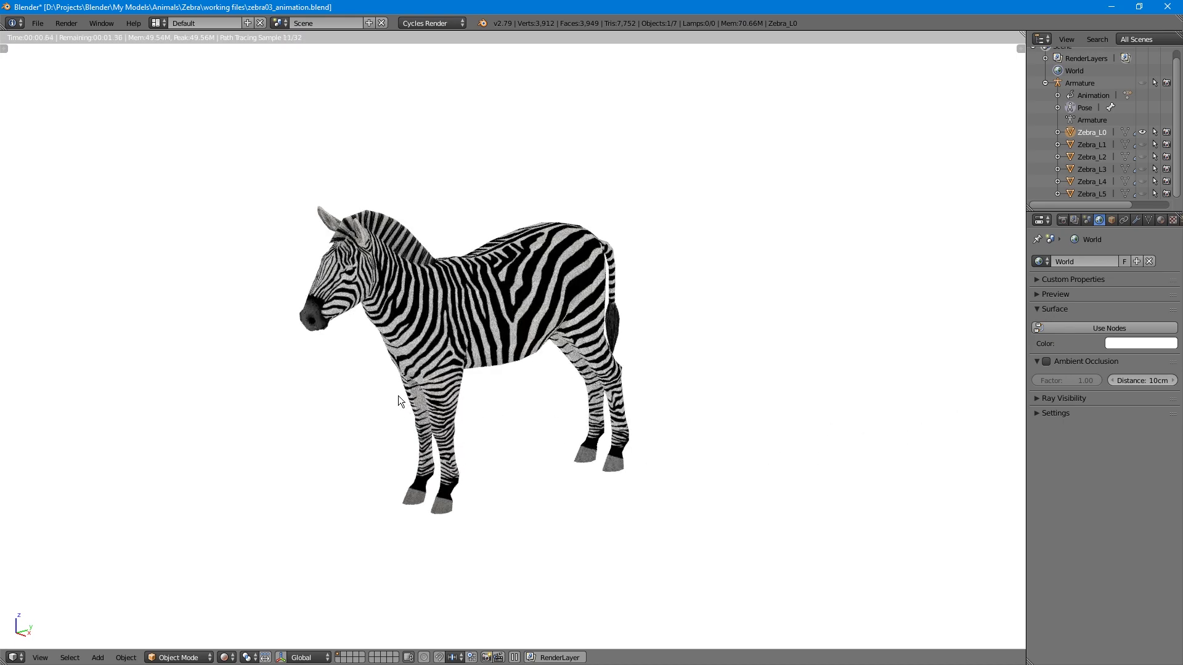
scroll(356, 348, "up", 2)
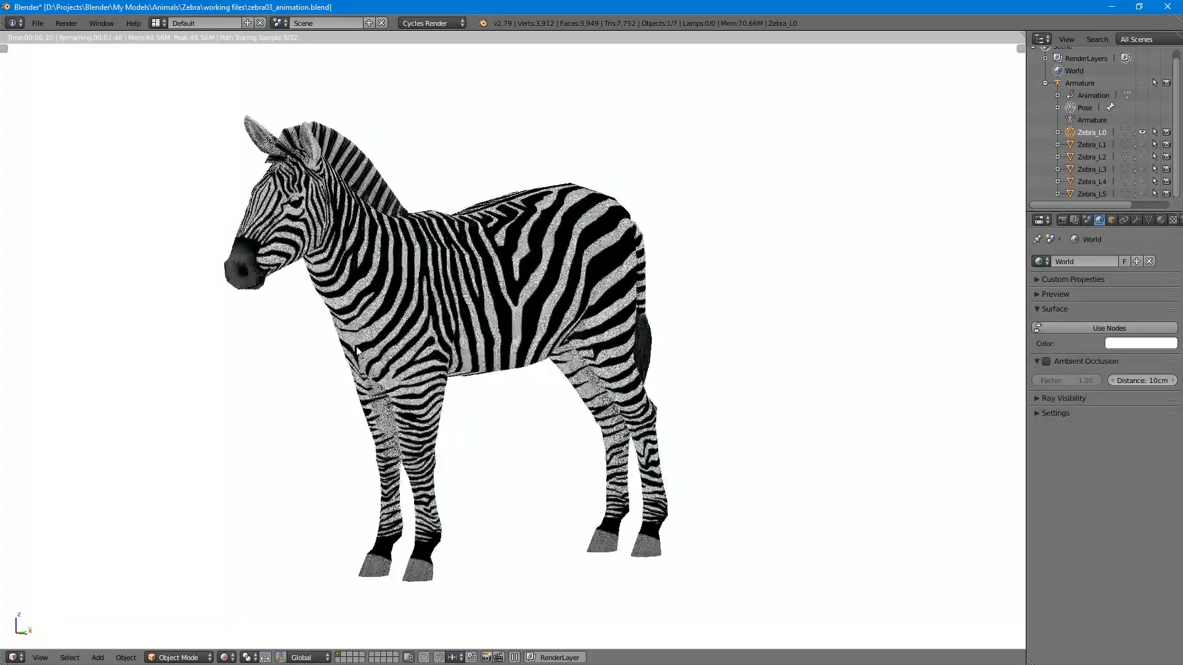
key("KP_6")
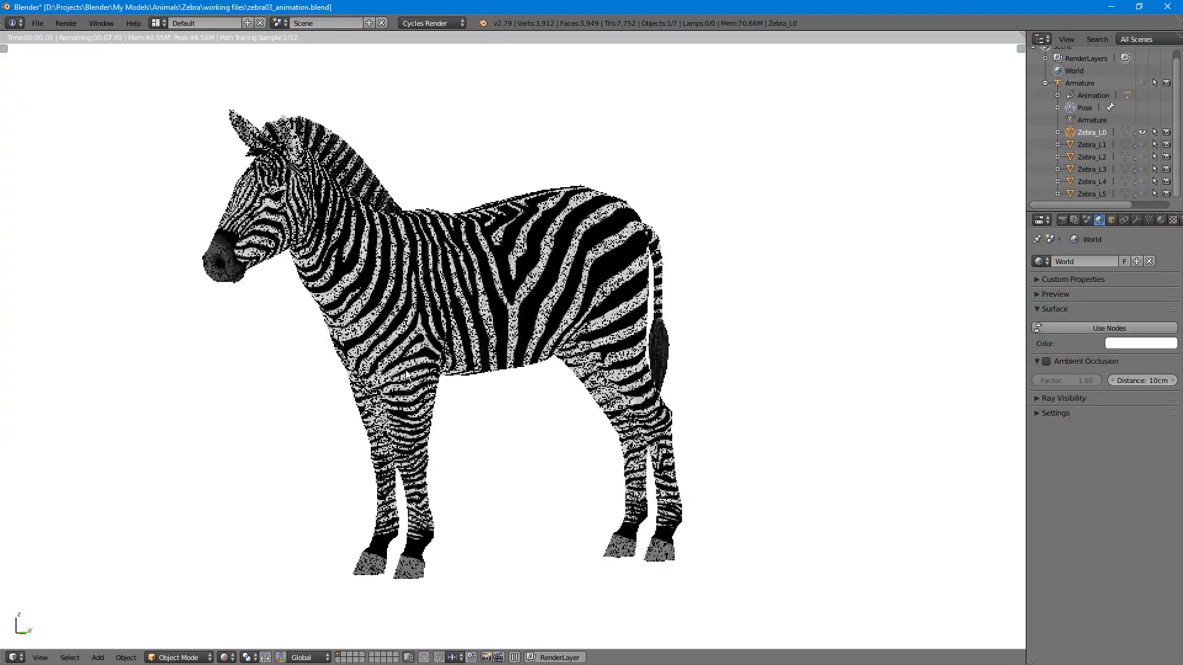
left_click_drag(447, 368, 468, 371)
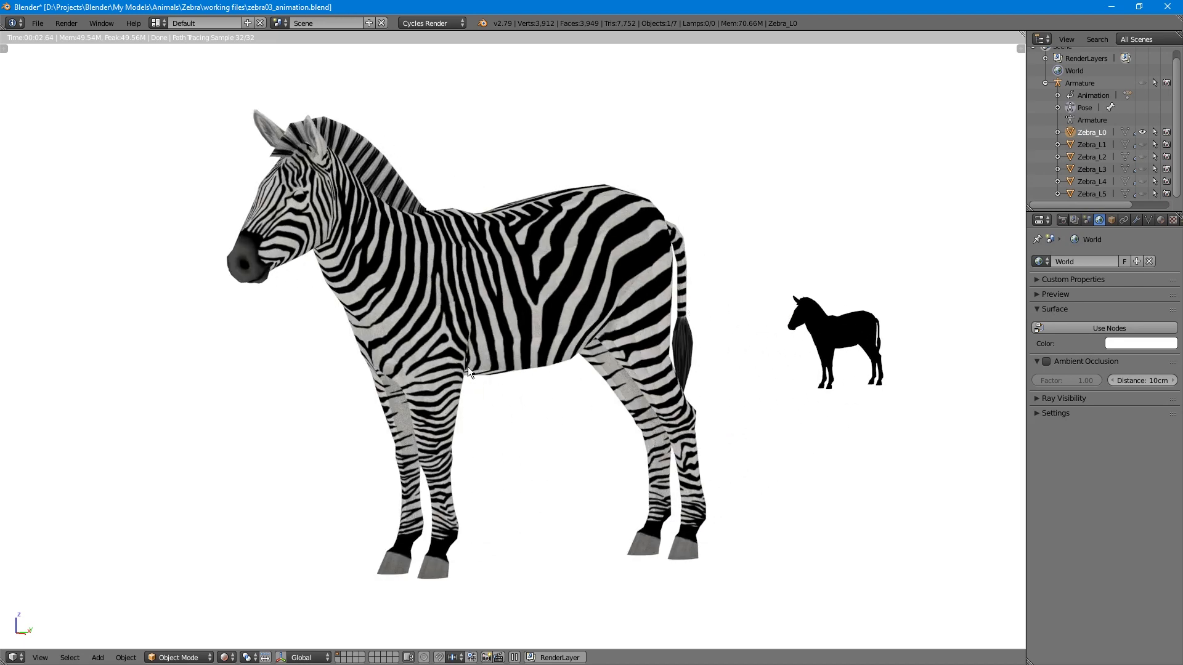
Step: Take a Rectangular Snip in Snipping Tool around the rendered zebra
key("super+shift+s")
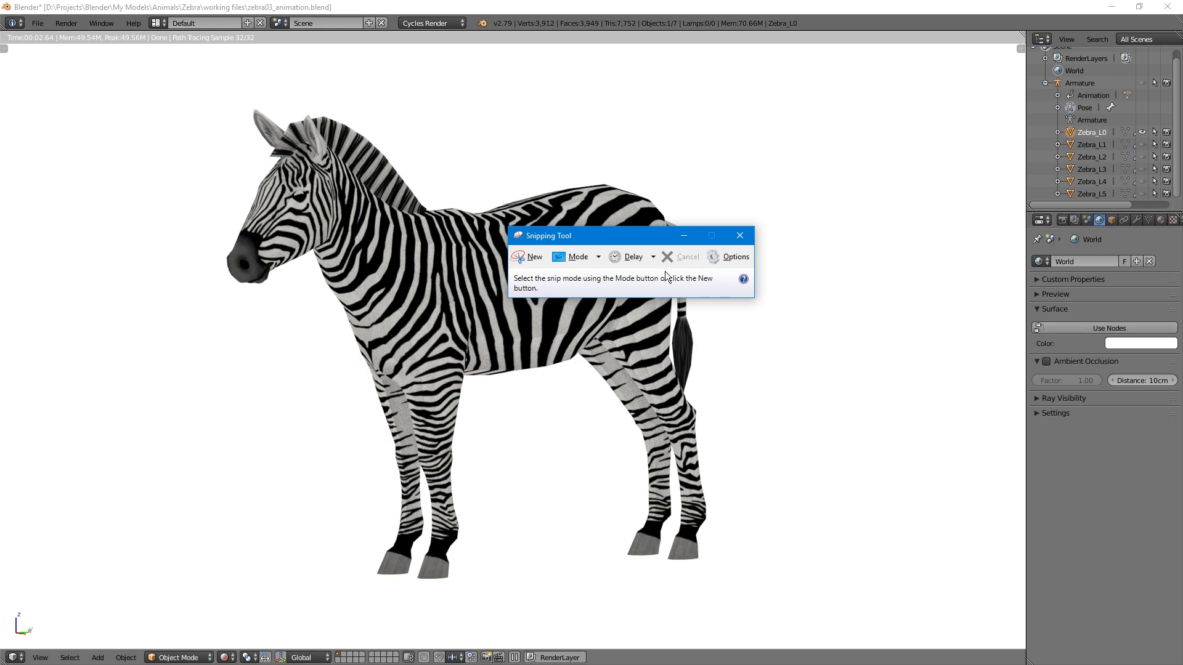
left_click(599, 256)
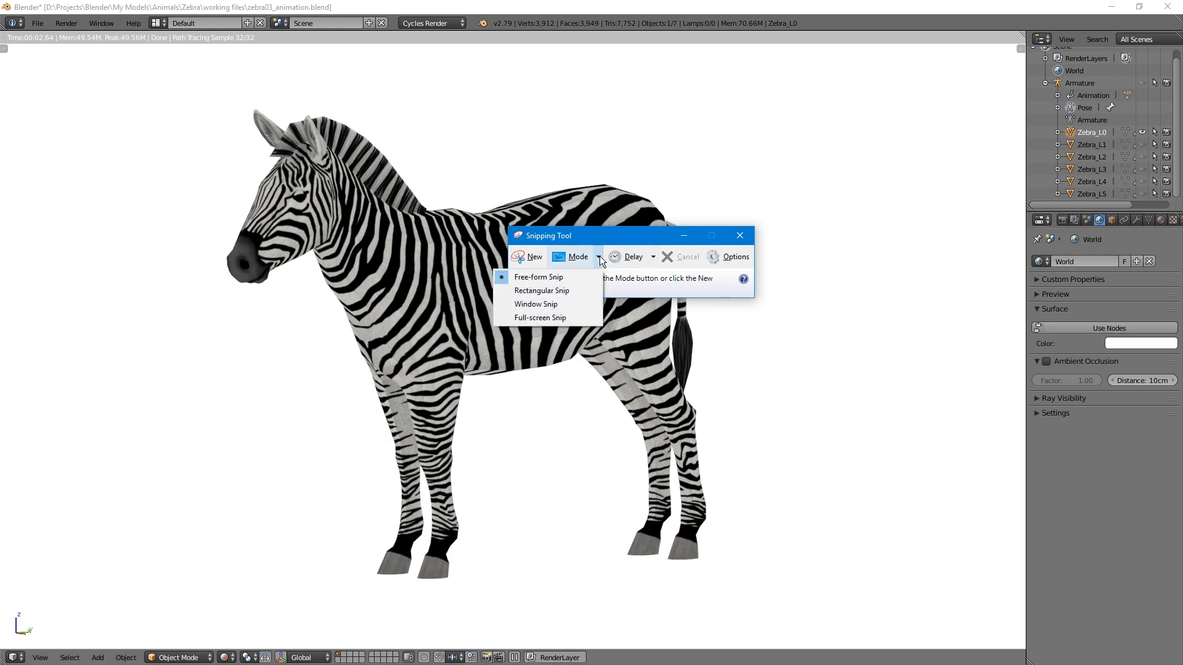
left_click(557, 291)
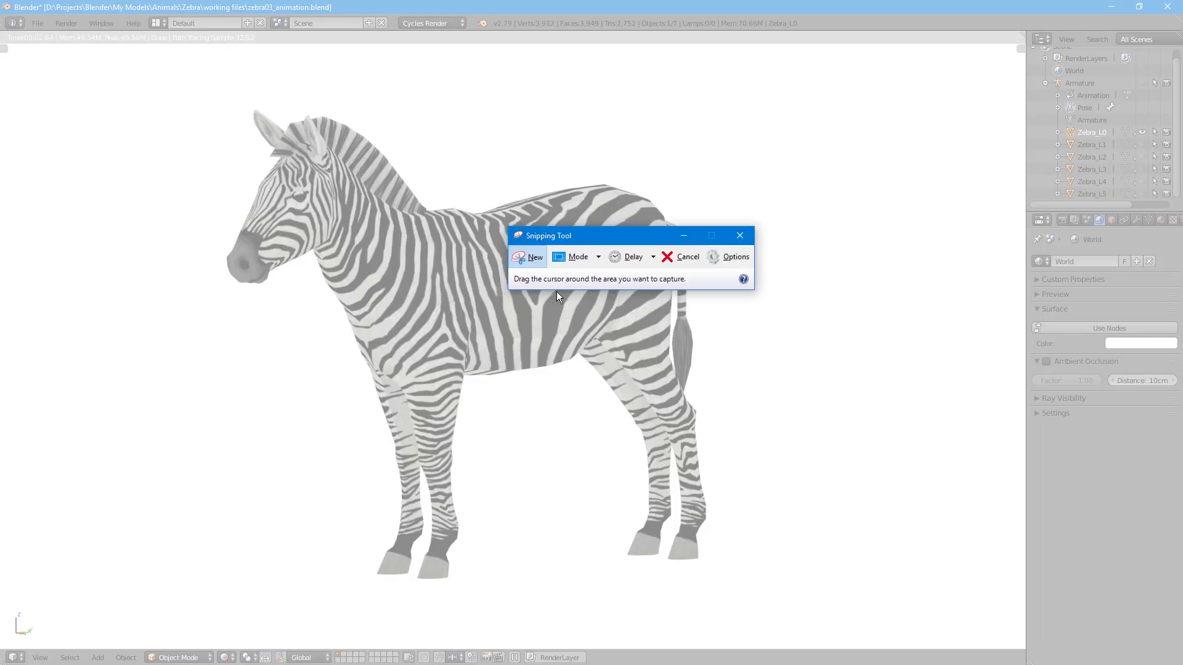
left_click_drag(596, 236, 809, 80)
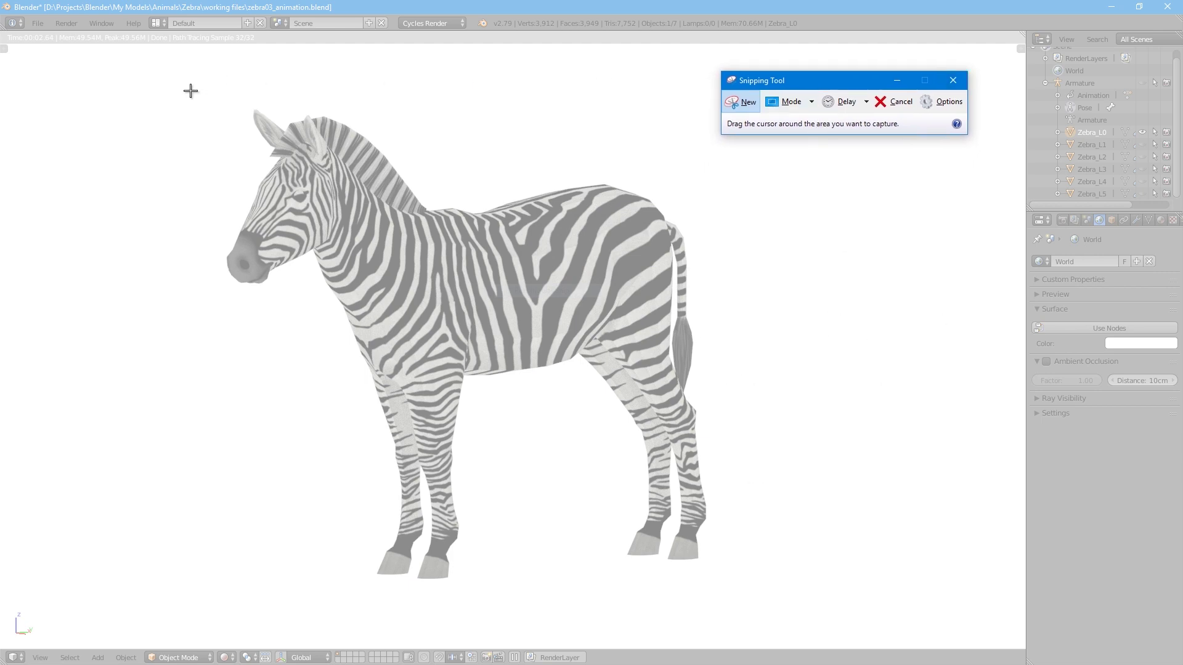
left_click_drag(191, 91, 790, 603)
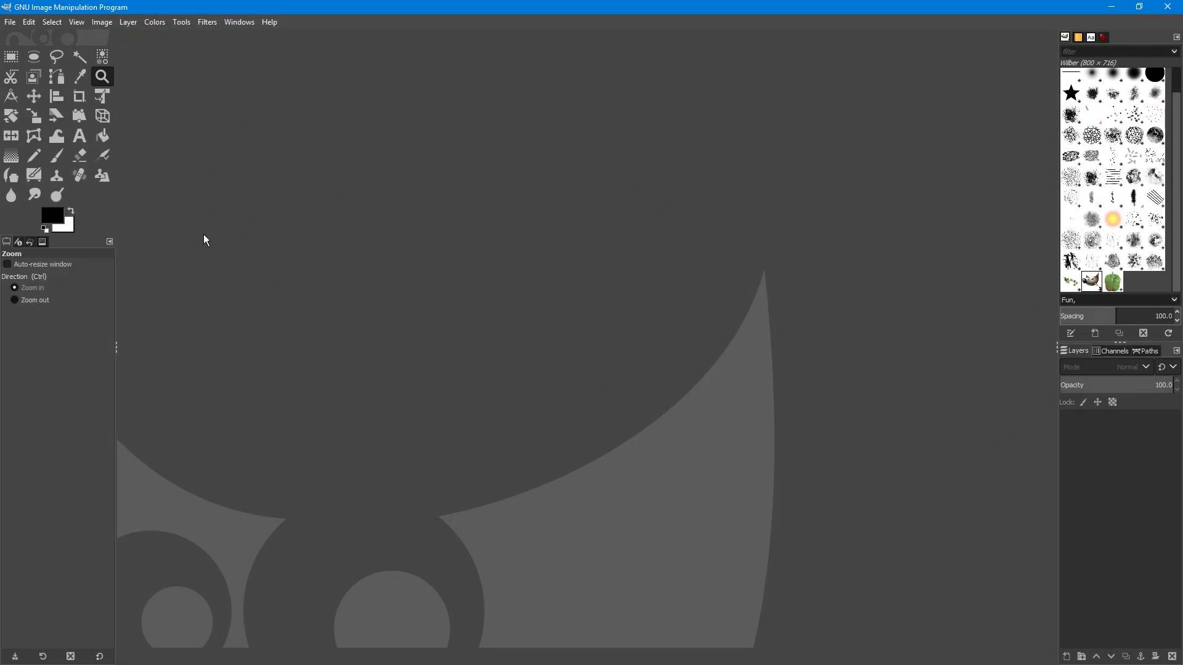
Step: Paste the clipboard zebra snip into GIMP as a new image
left_click(32, 22)
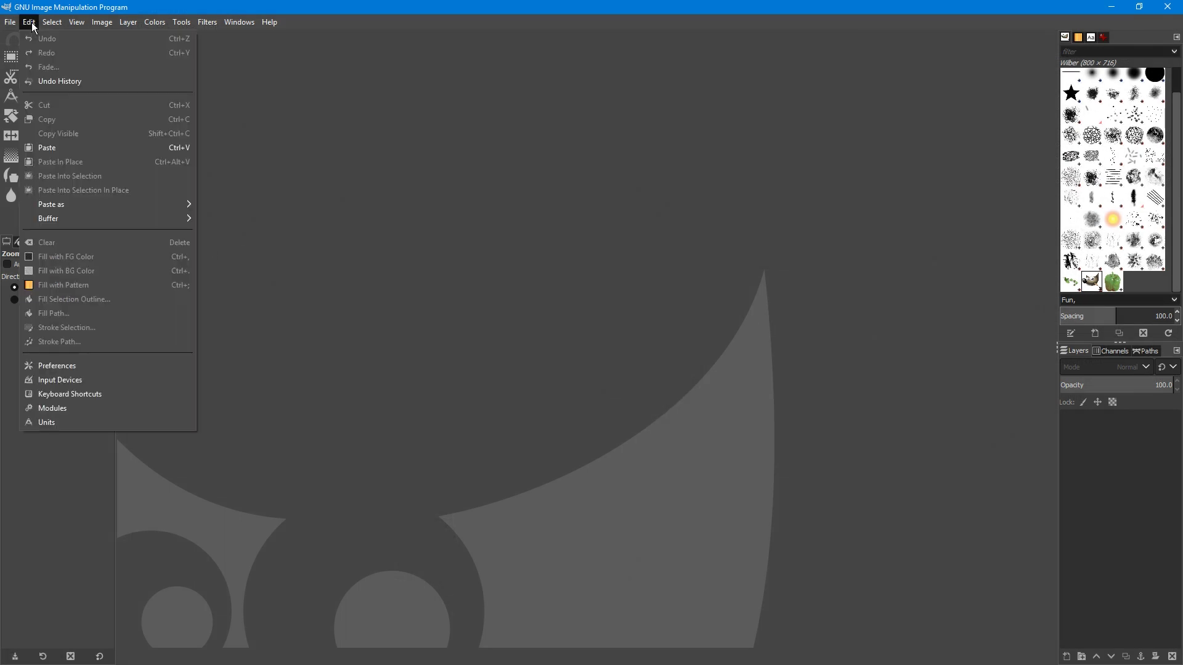
left_click(52, 148)
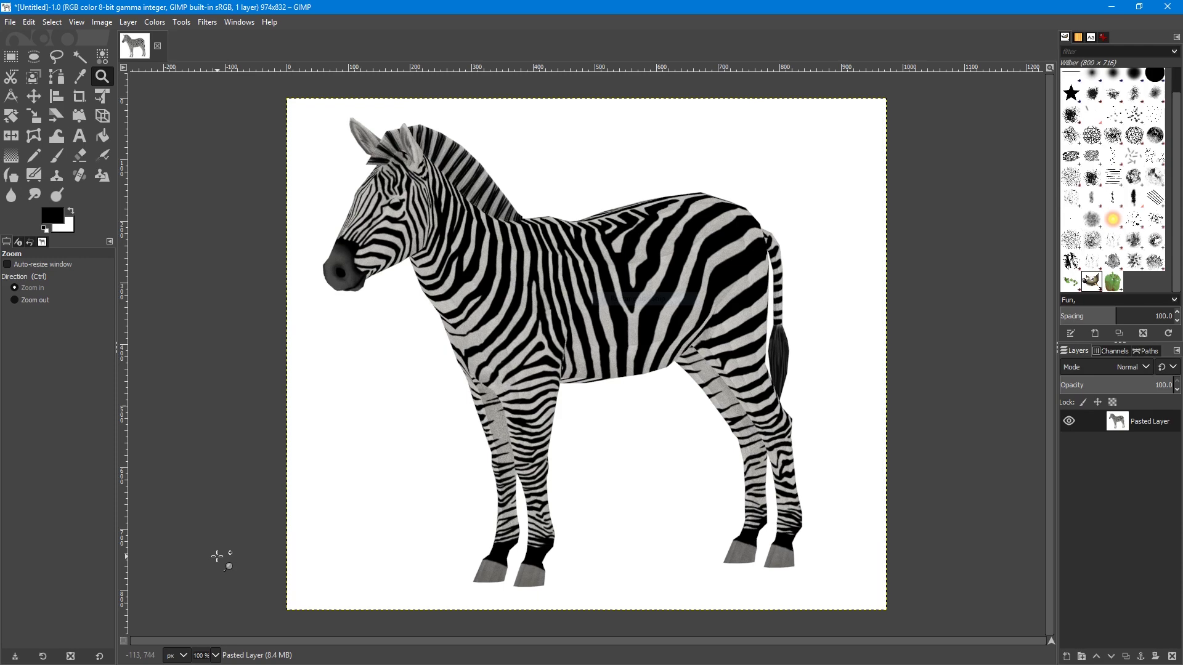
Step: Select the white background by colour with threshold 0 and delete it
left_click(102, 57)
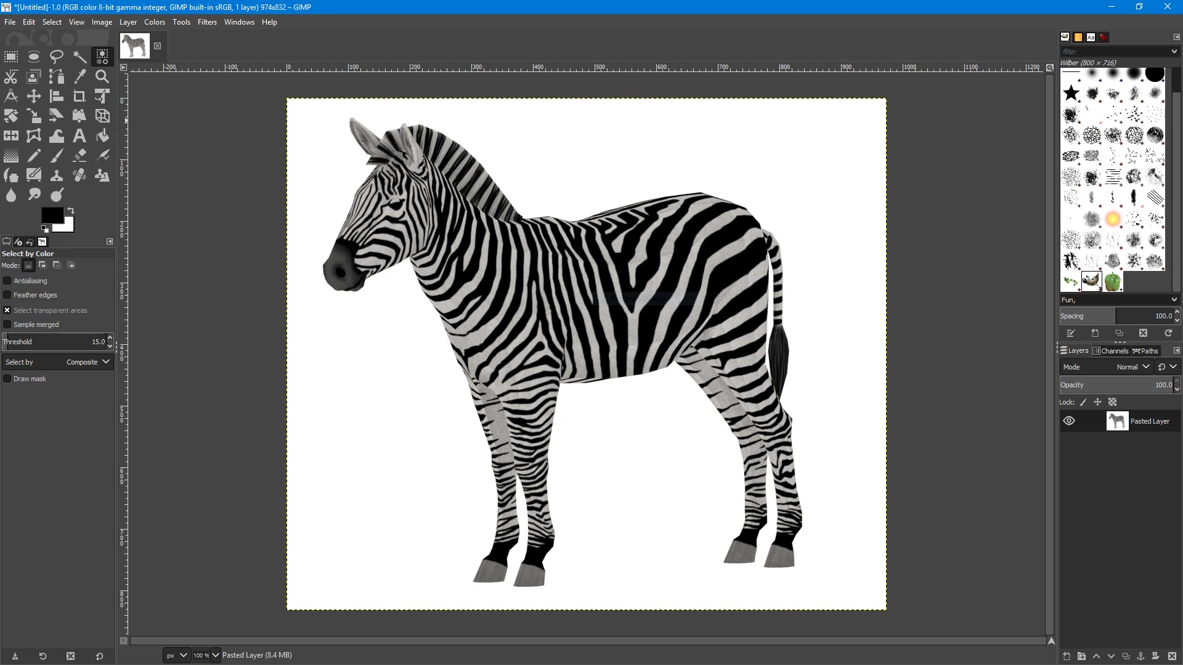
left_click(102, 341)
key("BackSpace")
key("Return")
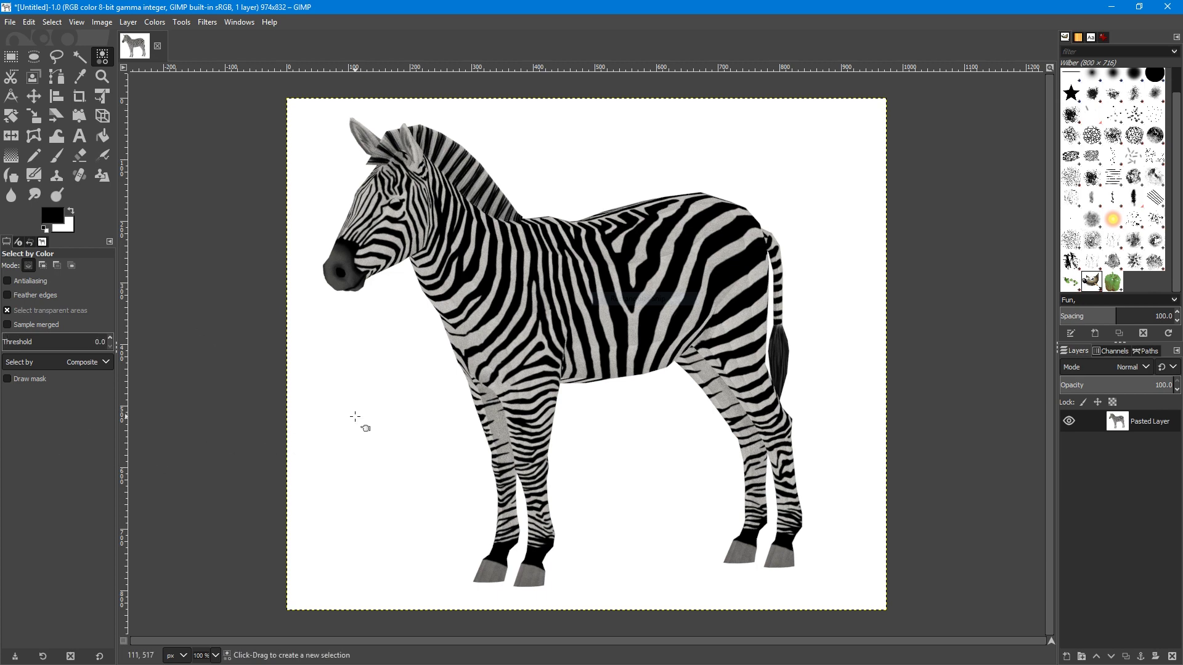
left_click(355, 417)
key("Delete")
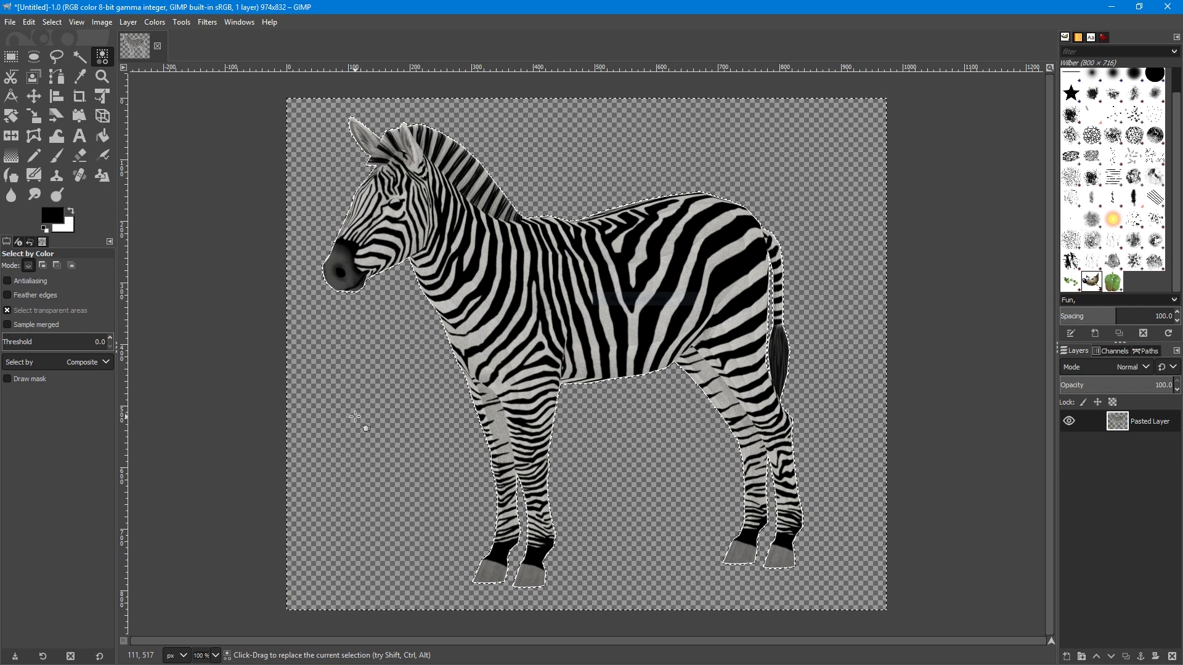
Step: Clear the selection and set the Crop tool to a fixed aspect ratio
left_click(61, 22)
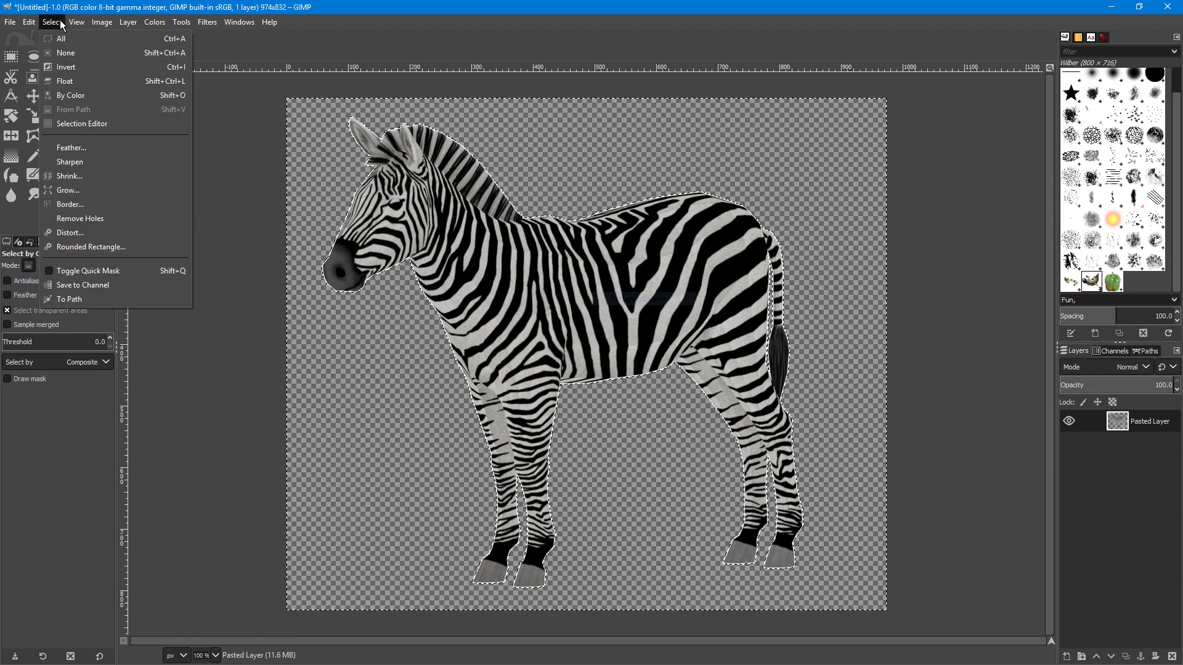
left_click(65, 53)
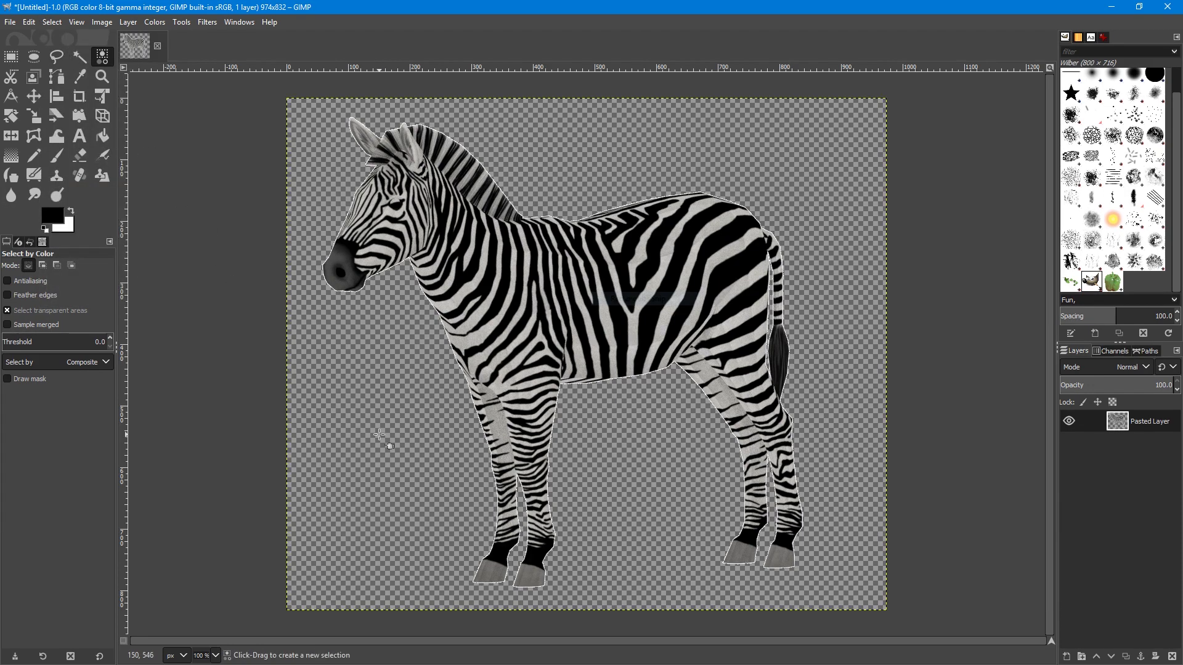
left_click(80, 97)
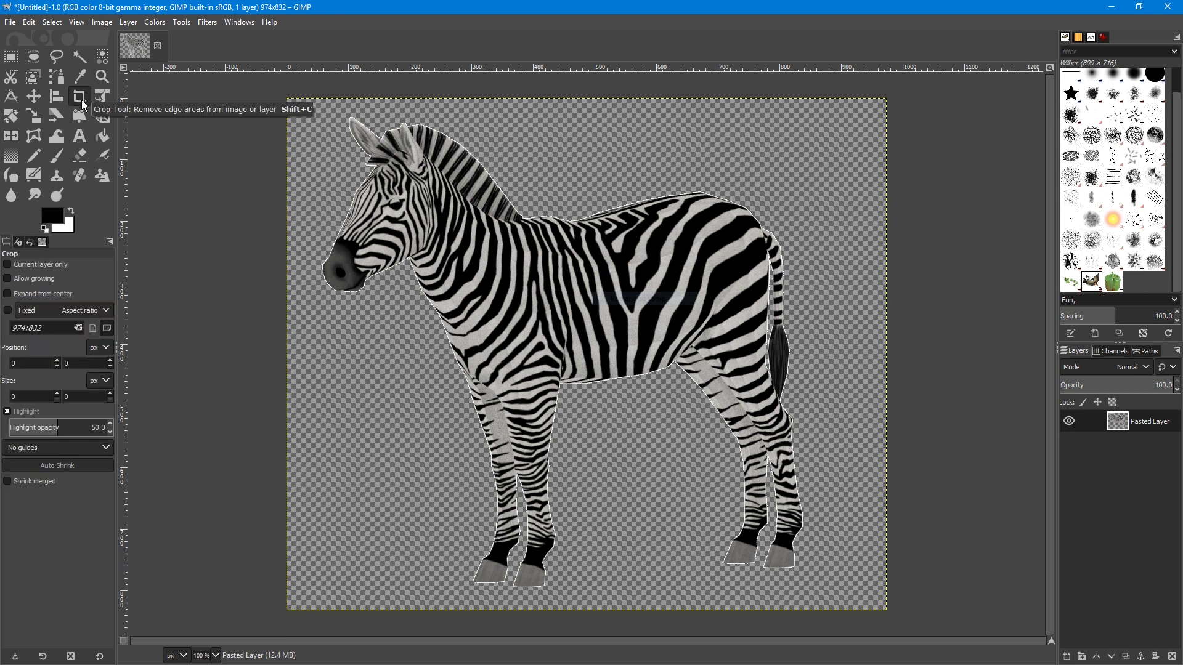
left_click(9, 312)
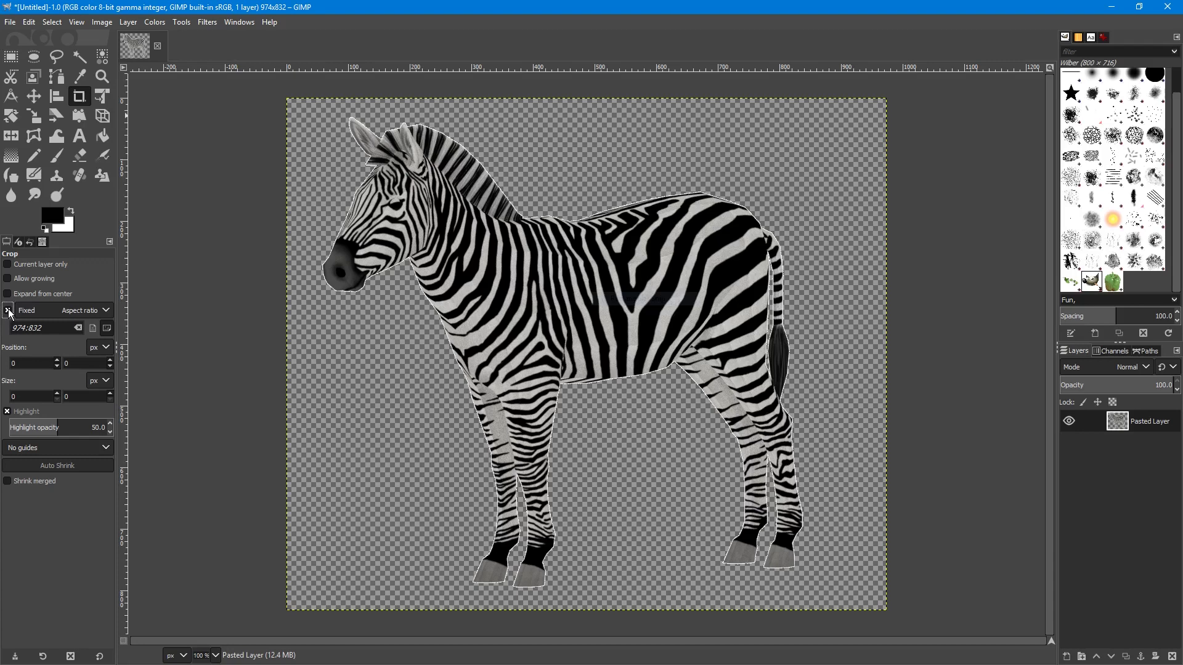
left_click_drag(43, 328, 3, 330)
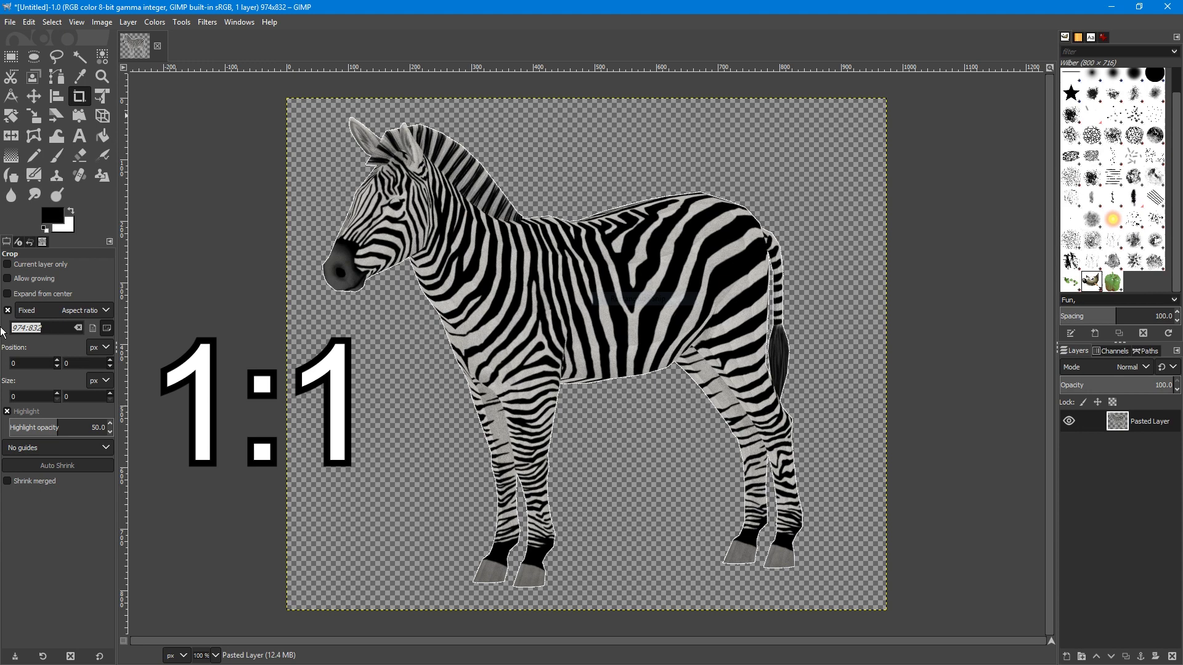
type("1:")
type("1")
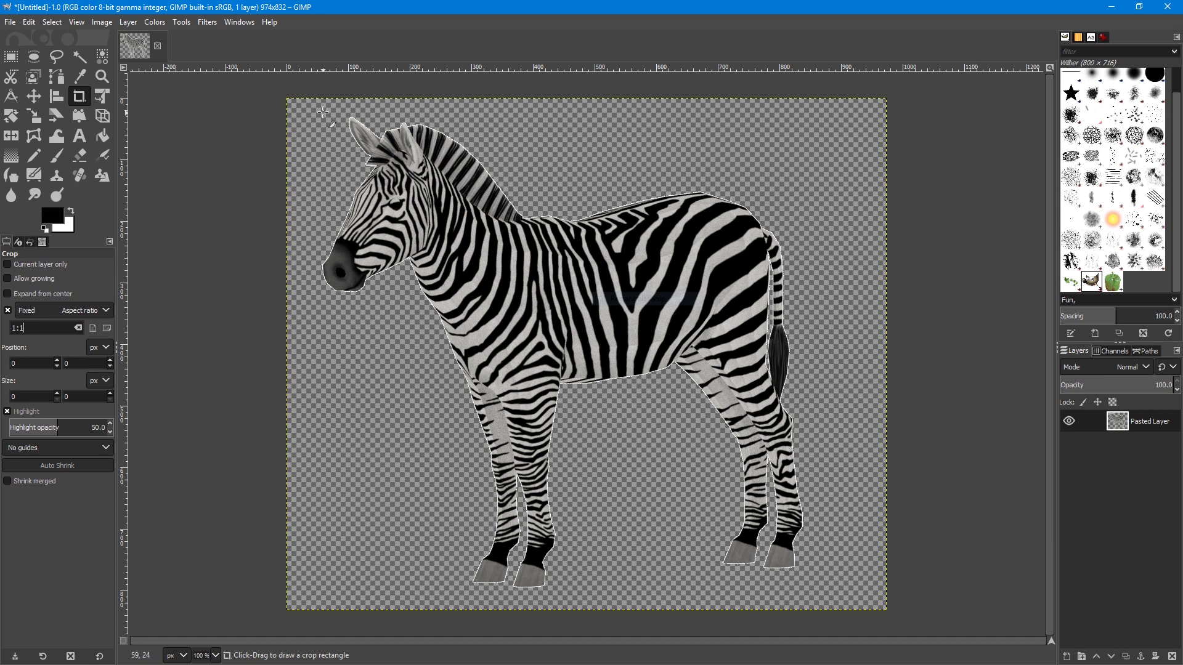
Step: Draw, reposition and shrink a square crop around the zebra, then apply it
left_click_drag(323, 114, 828, 580)
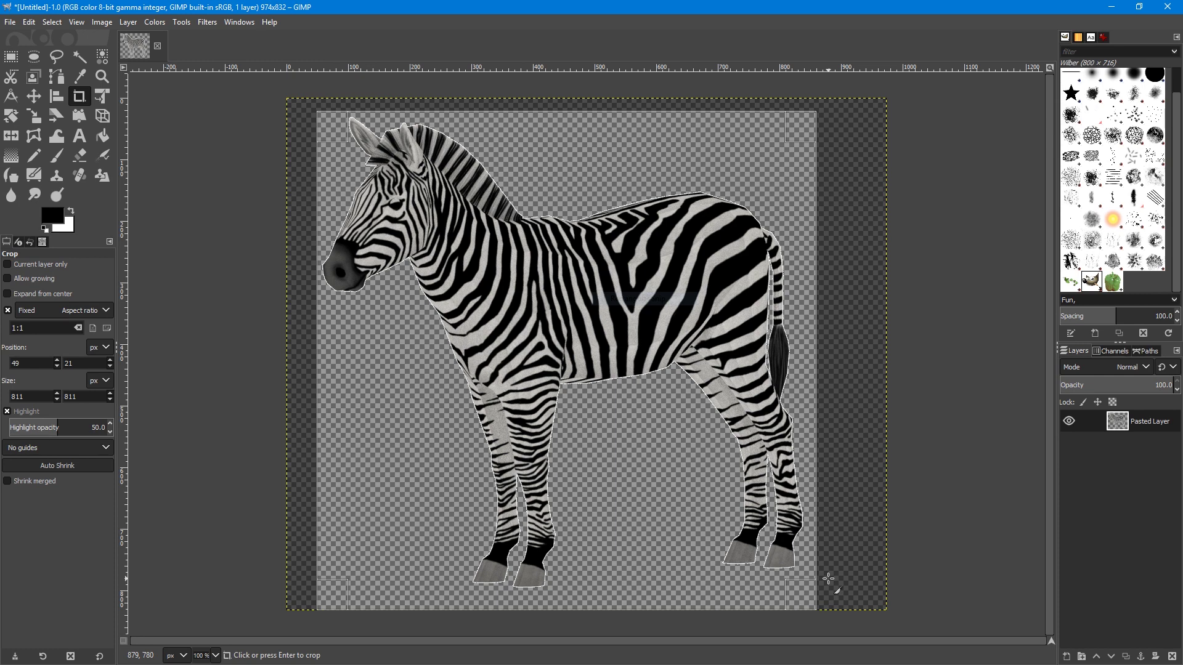
left_click_drag(597, 393, 602, 400)
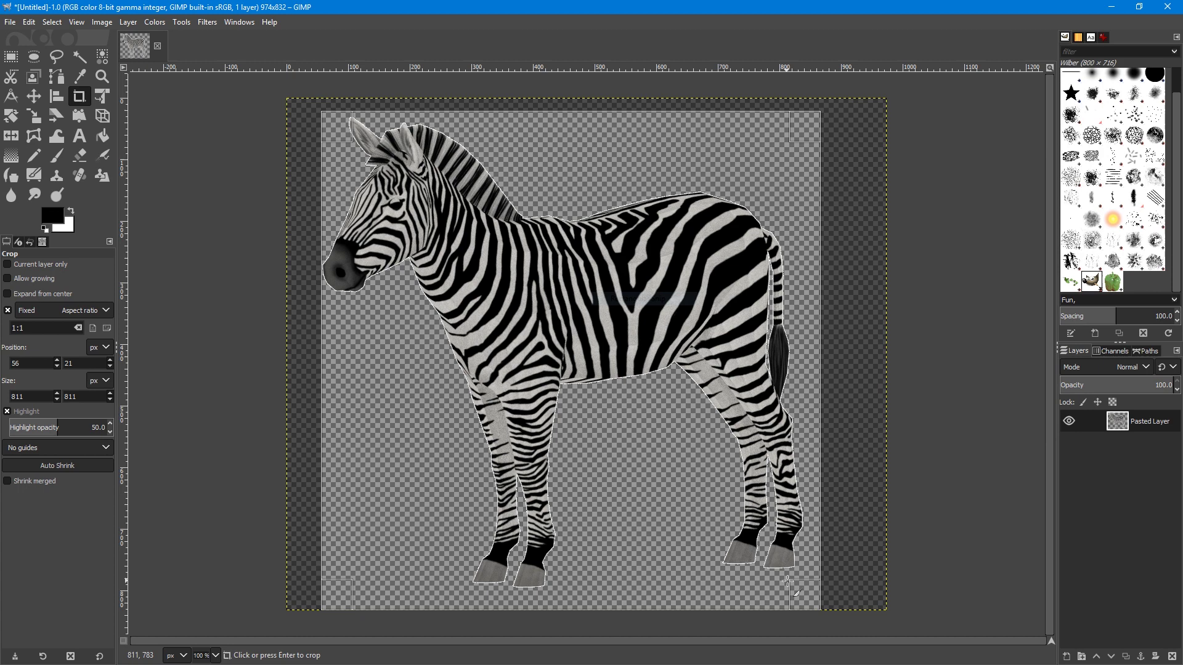
left_click_drag(788, 582, 769, 571)
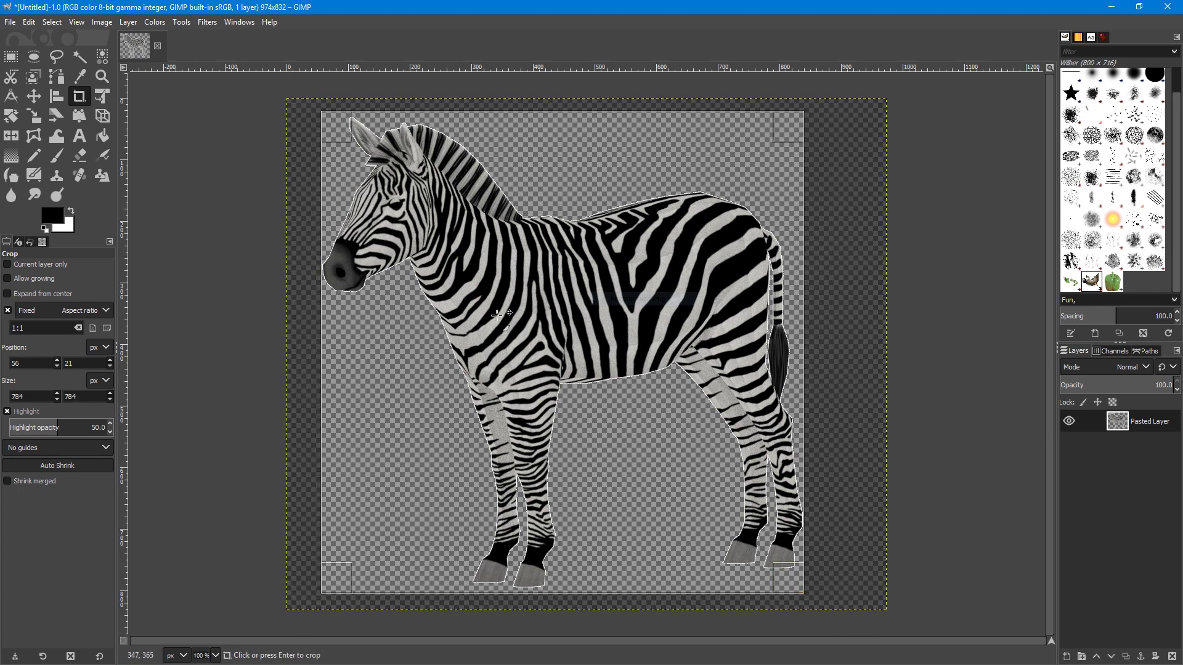
key("Return")
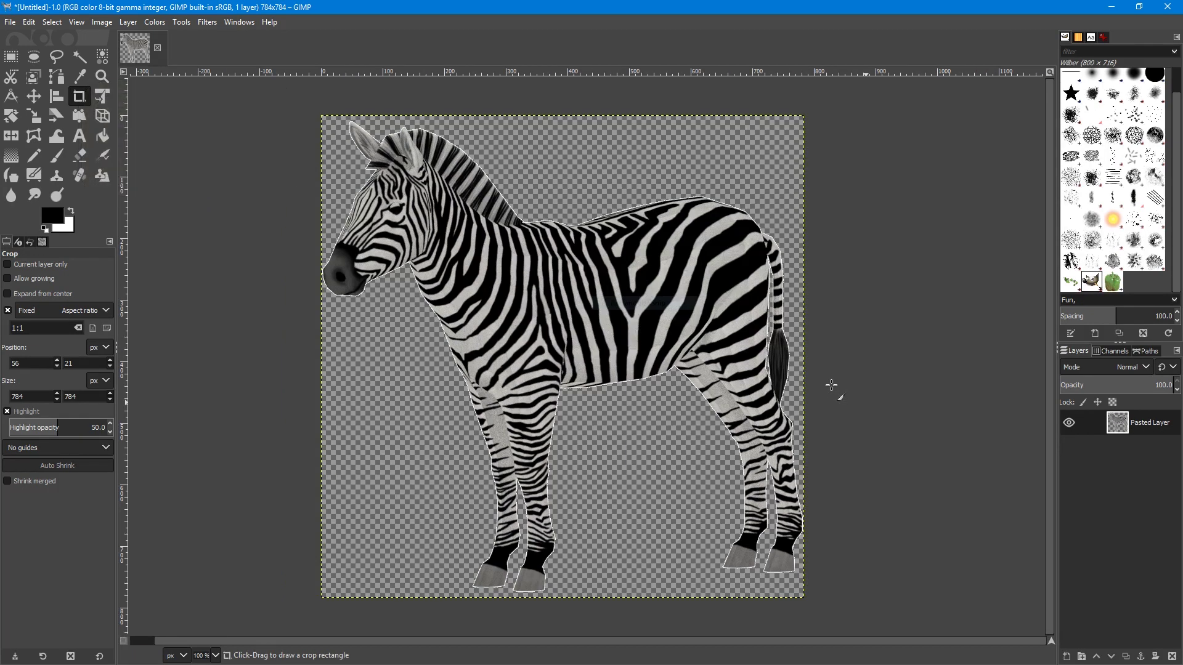
Step: Use Scale Image to set width and height to 128 px and scale
left_click(102, 22)
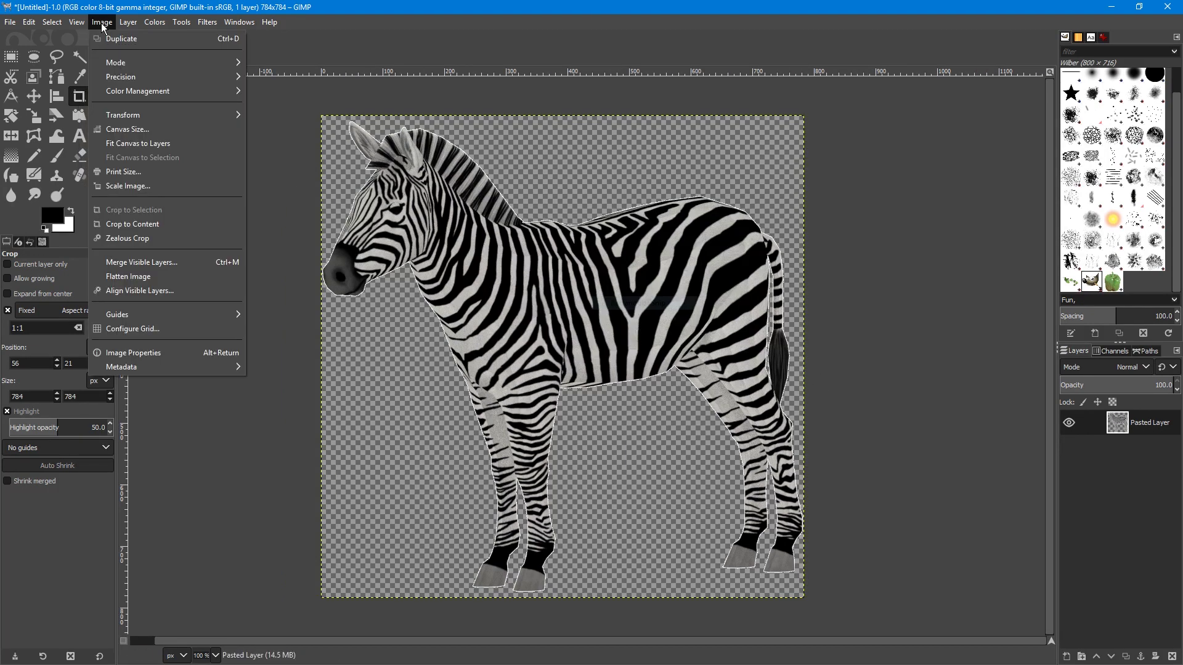
left_click(121, 188)
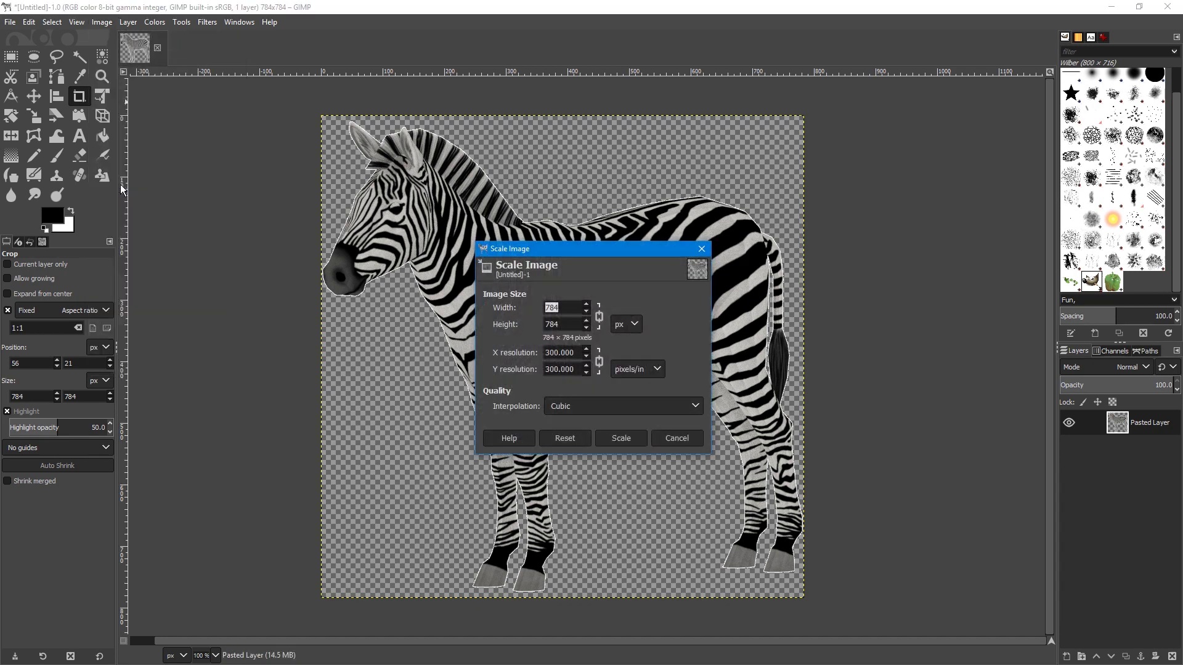
left_click(601, 318)
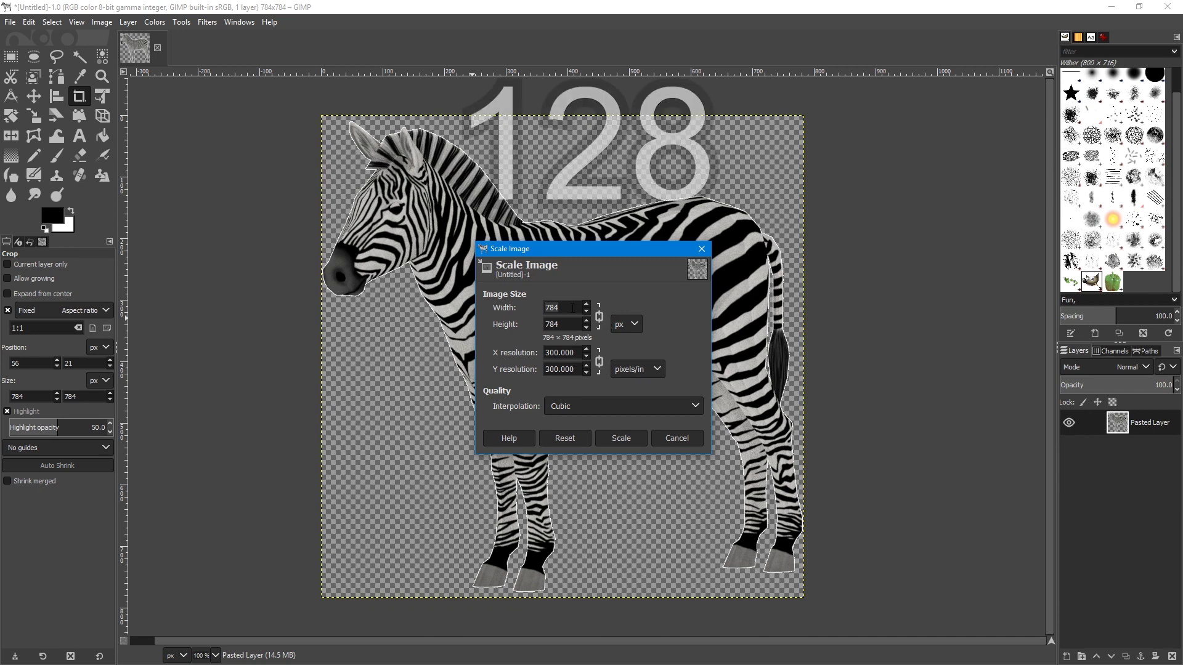
left_click_drag(568, 307, 494, 308)
type("128")
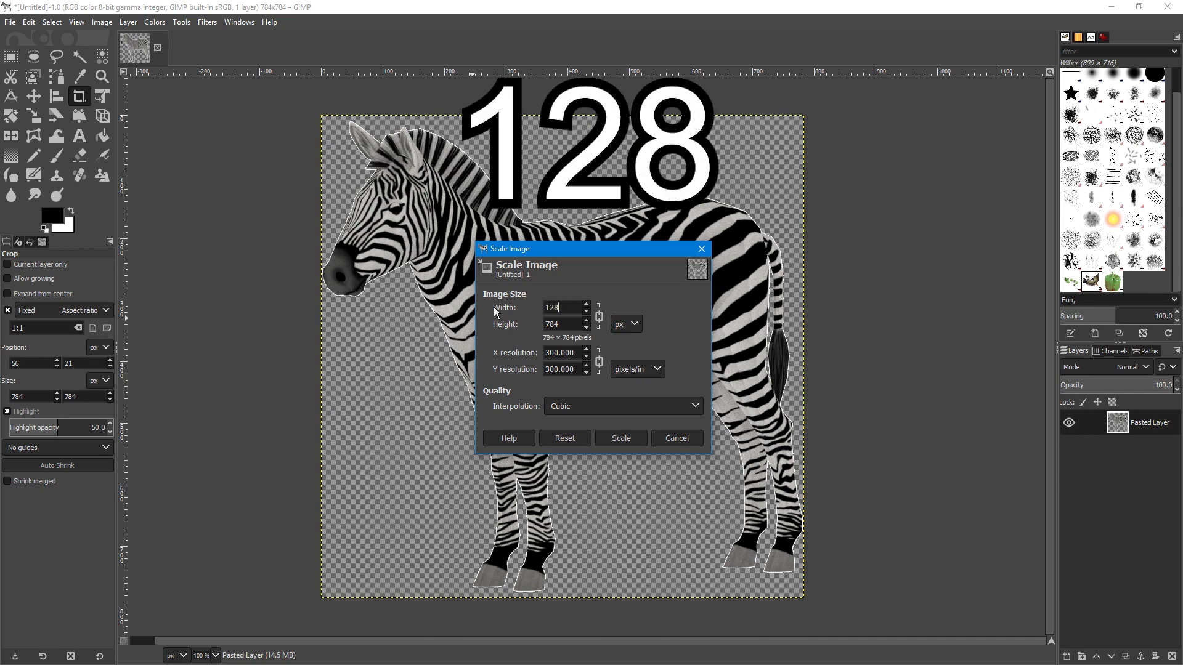
key("Tab")
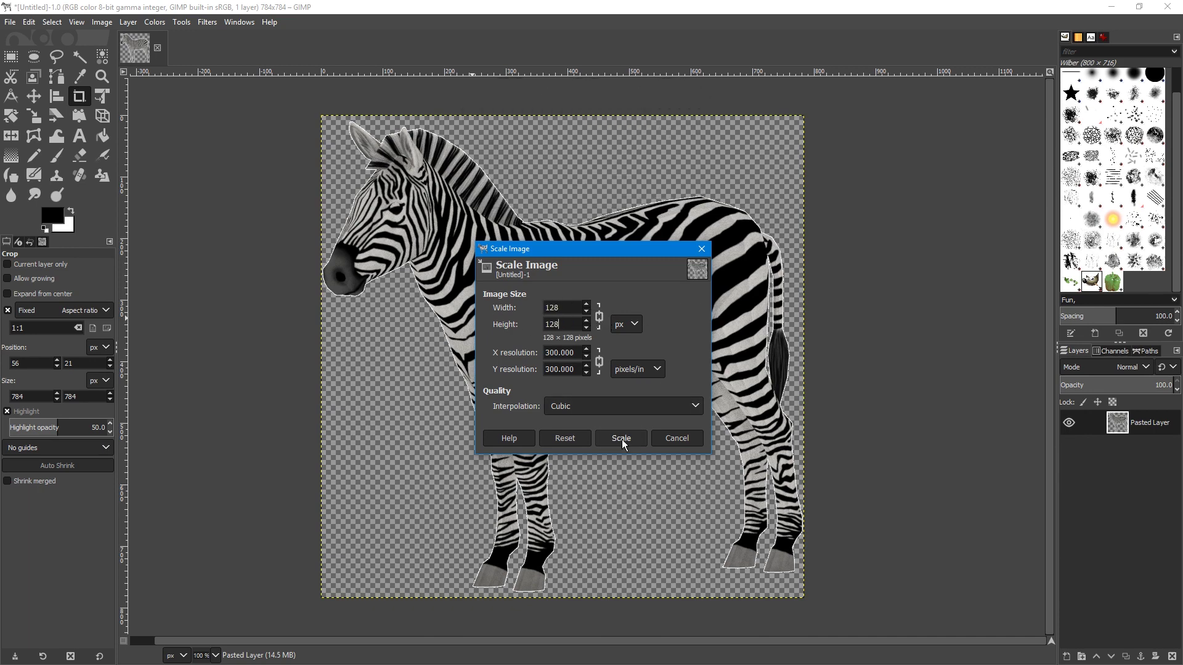
left_click(621, 438)
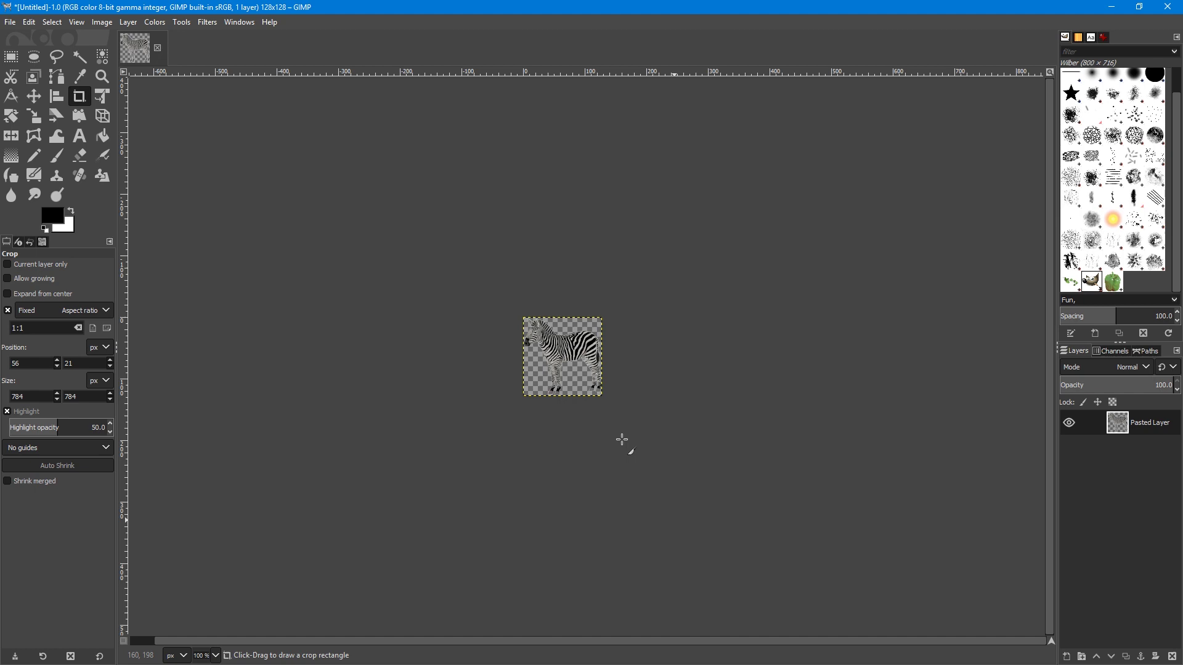
Step: Use Image > Mode > Indexed with Maximum number of colors set to 16
left_click(100, 24)
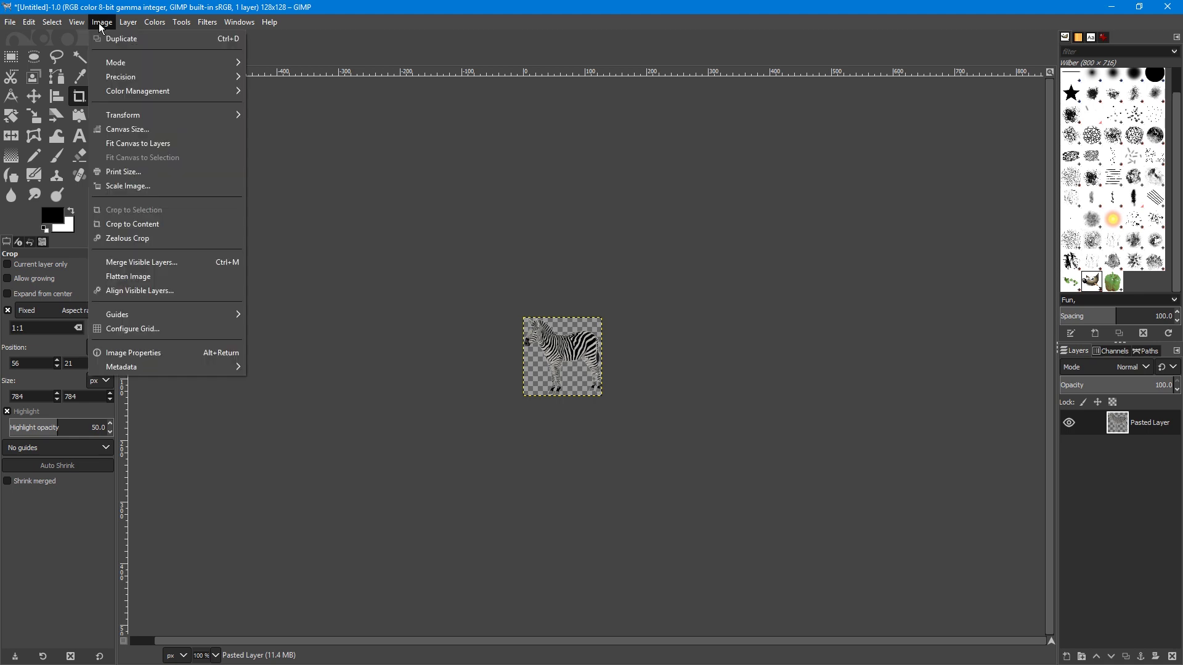
mouse_move(115, 62)
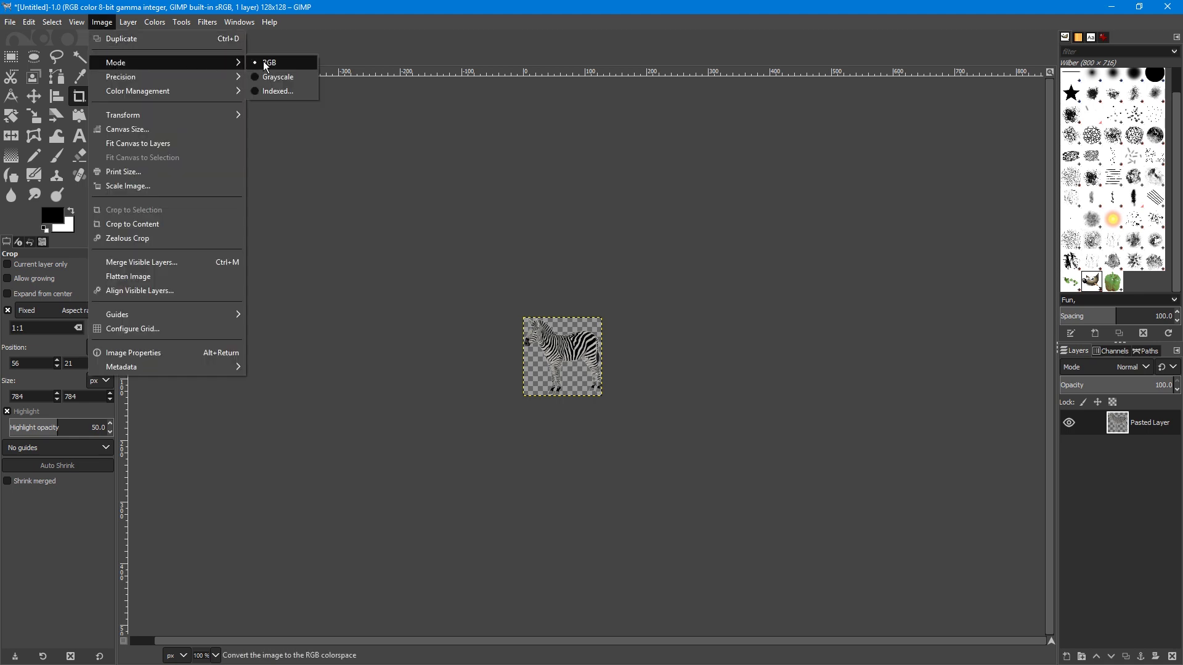
left_click(283, 93)
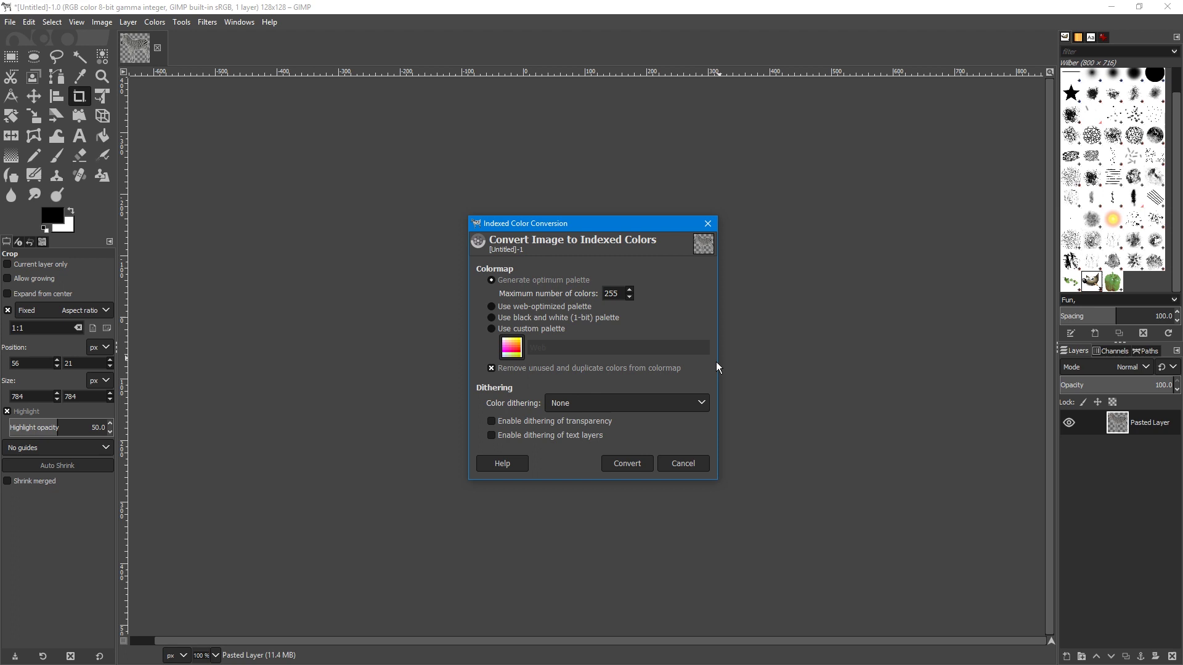
left_click_drag(620, 293, 592, 291)
type("16")
left_click(629, 463)
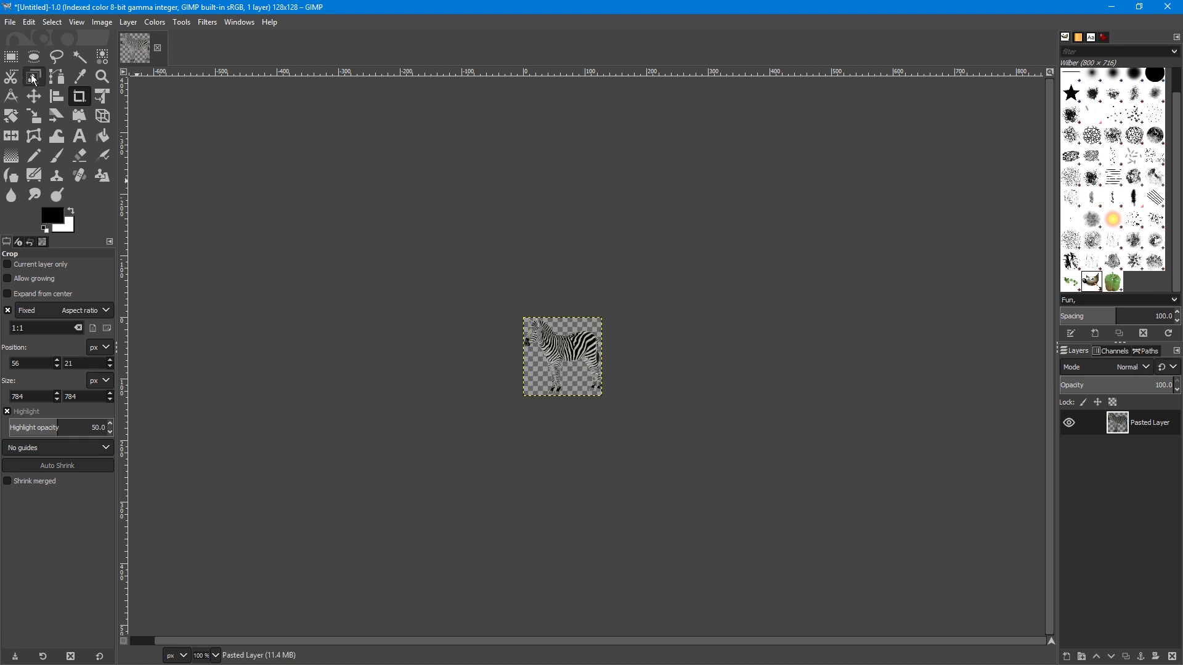
Step: Start exporting the image with PNG image as the file type
left_click(14, 26)
left_click(42, 199)
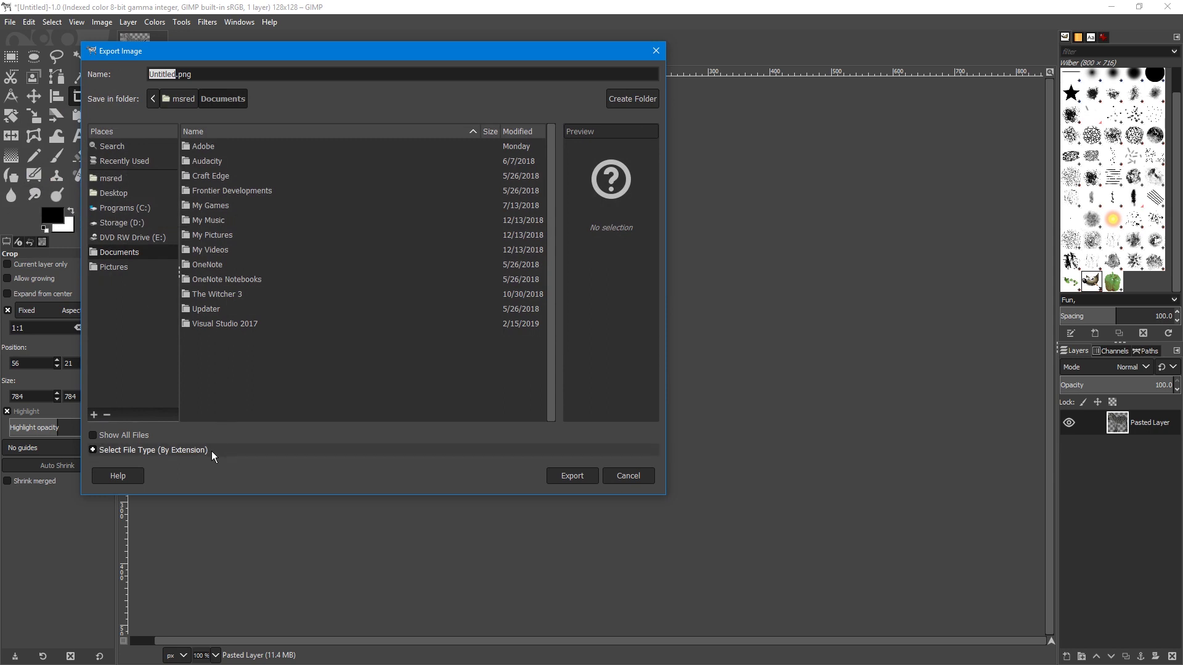
left_click(194, 451)
scroll(220, 431, "down", 3)
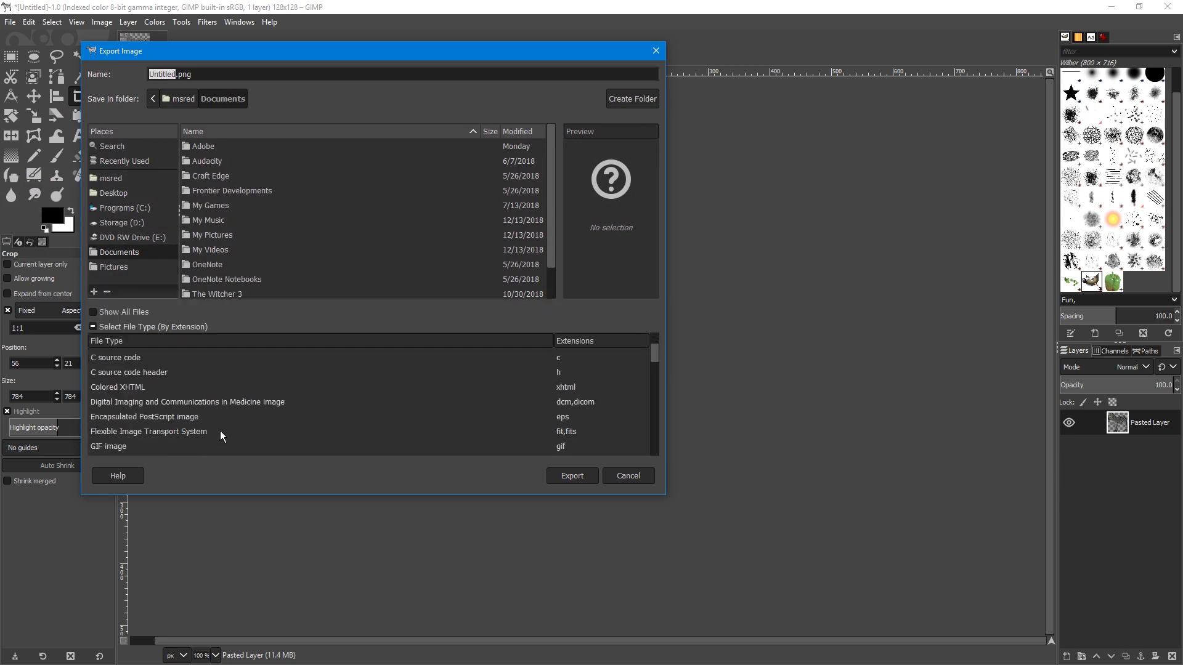
scroll(221, 430, "down", 5)
scroll(220, 431, "down", 5)
scroll(220, 430, "down", 6)
scroll(220, 431, "down", 1)
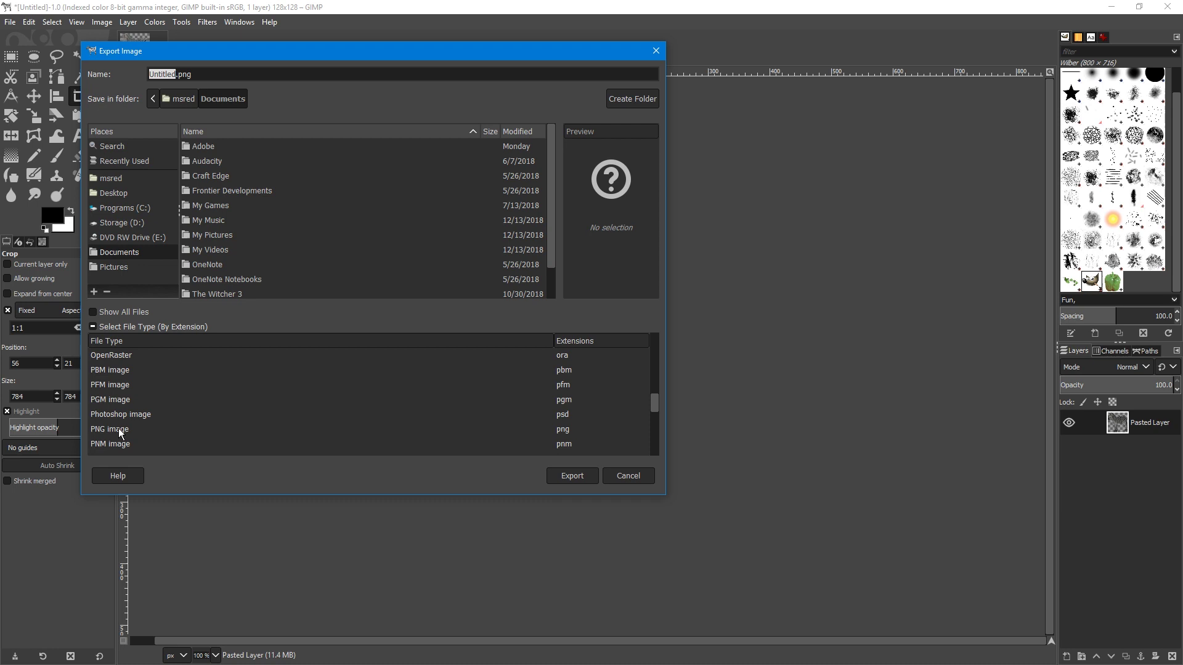
left_click(125, 428)
Step: Export as icon.png into D:\Projects\...\Zebra_Idling with default PNG options
left_click(124, 223)
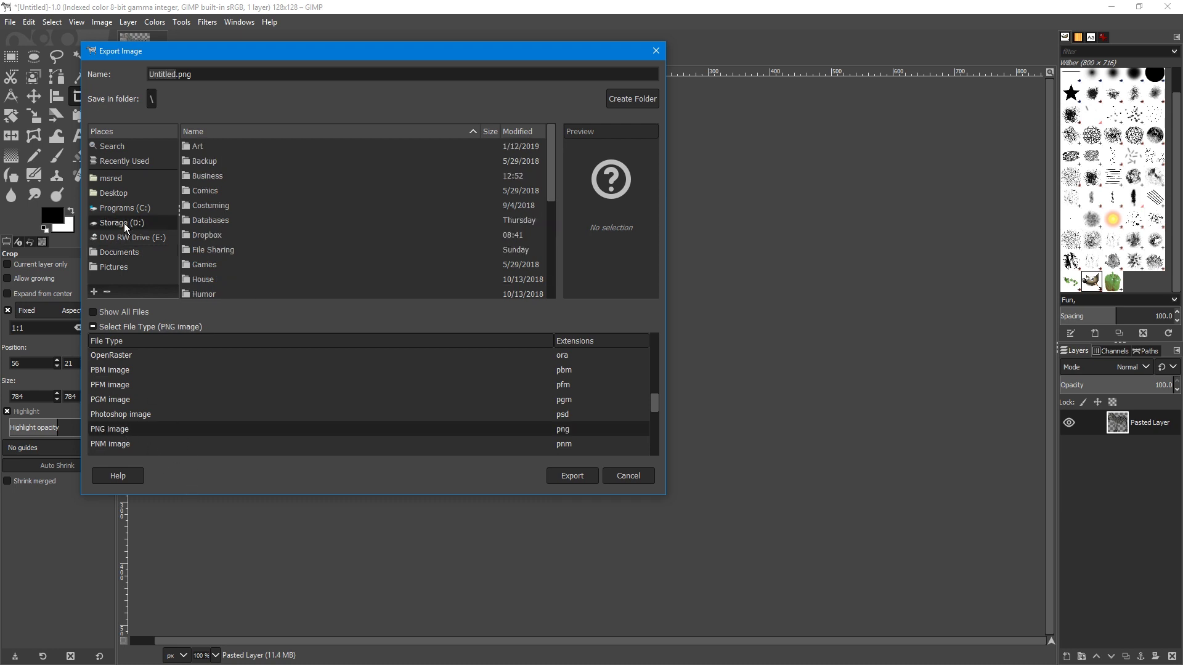
scroll(223, 233, "down", 3)
scroll(222, 233, "down", 3)
scroll(223, 233, "down", 3)
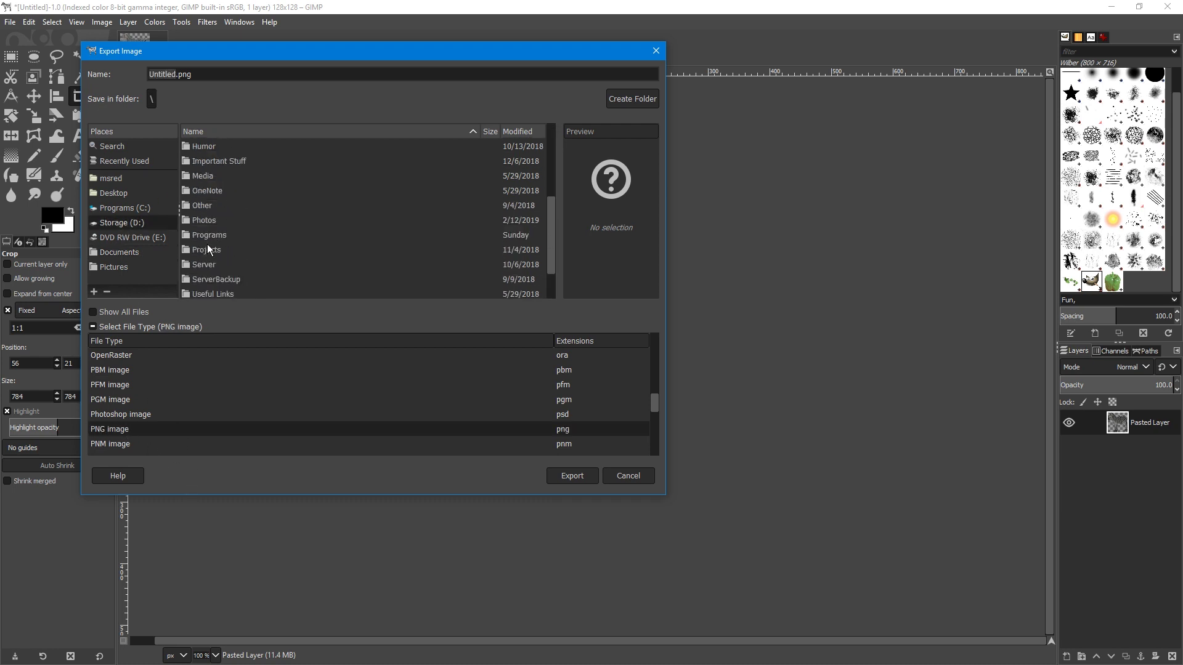
double_click(207, 244)
double_click(200, 146)
double_click(200, 146)
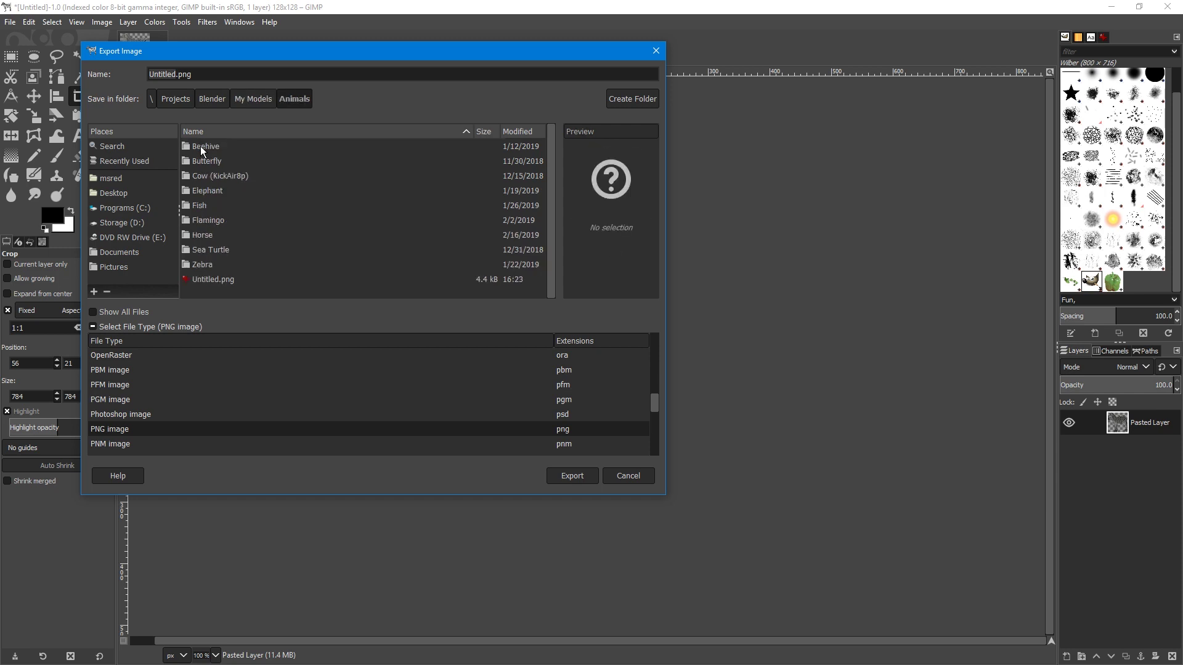
double_click(210, 221)
double_click(210, 221)
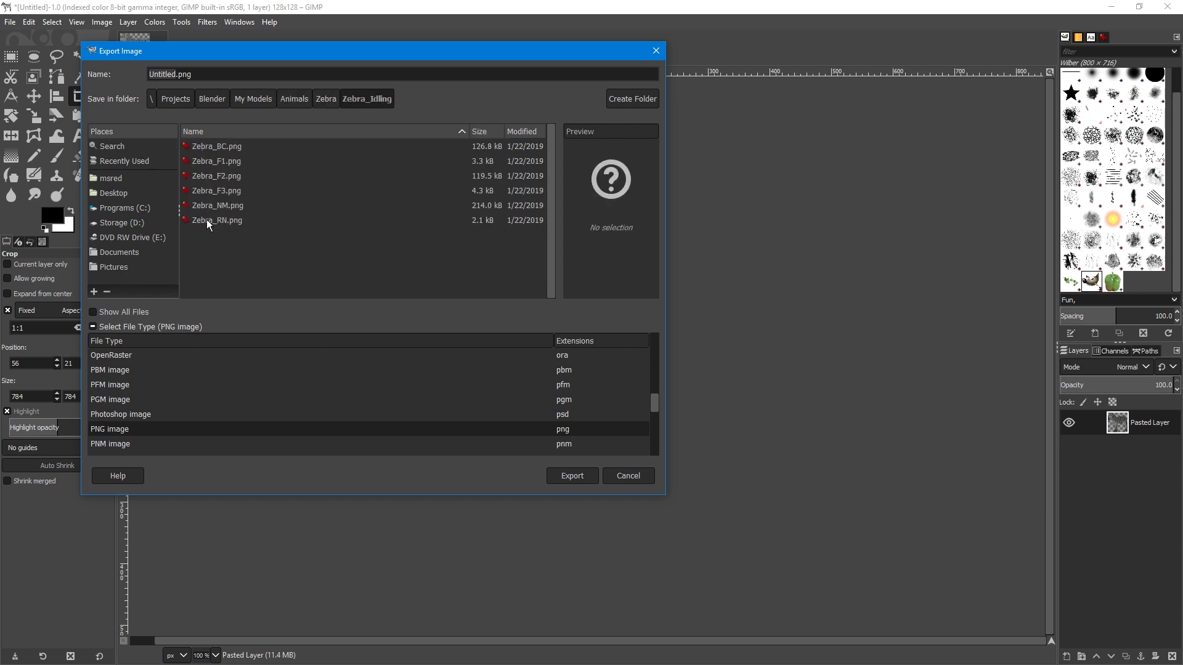
key("ctrl+a")
type("icon.png")
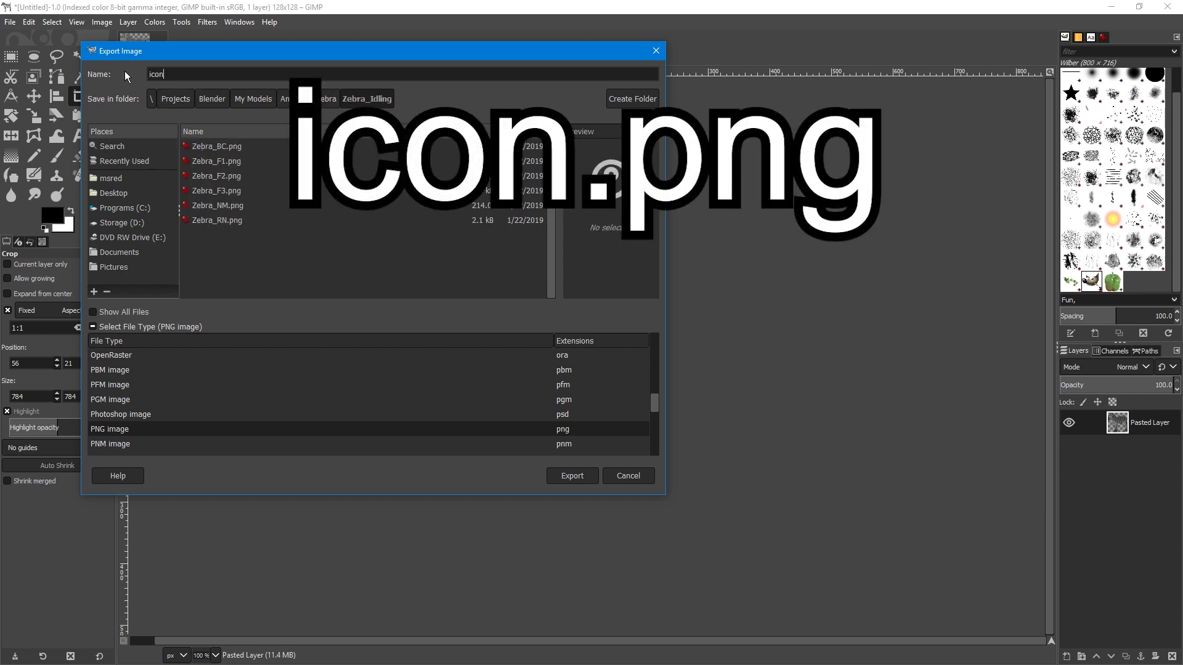
left_click(570, 476)
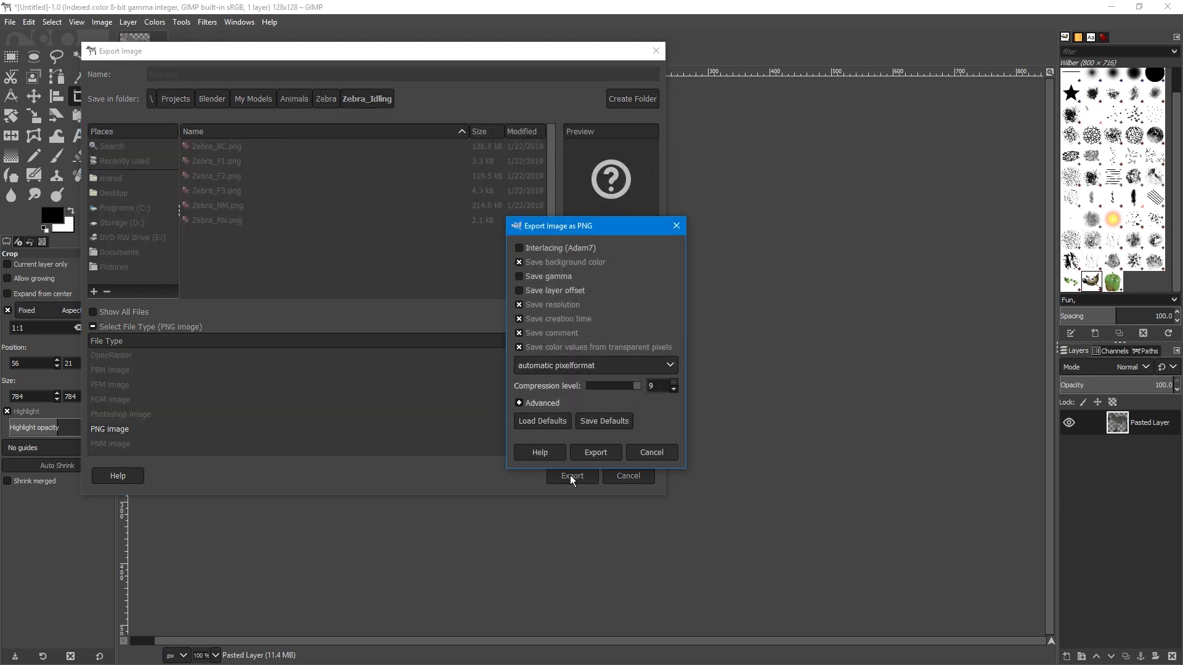
left_click(592, 457)
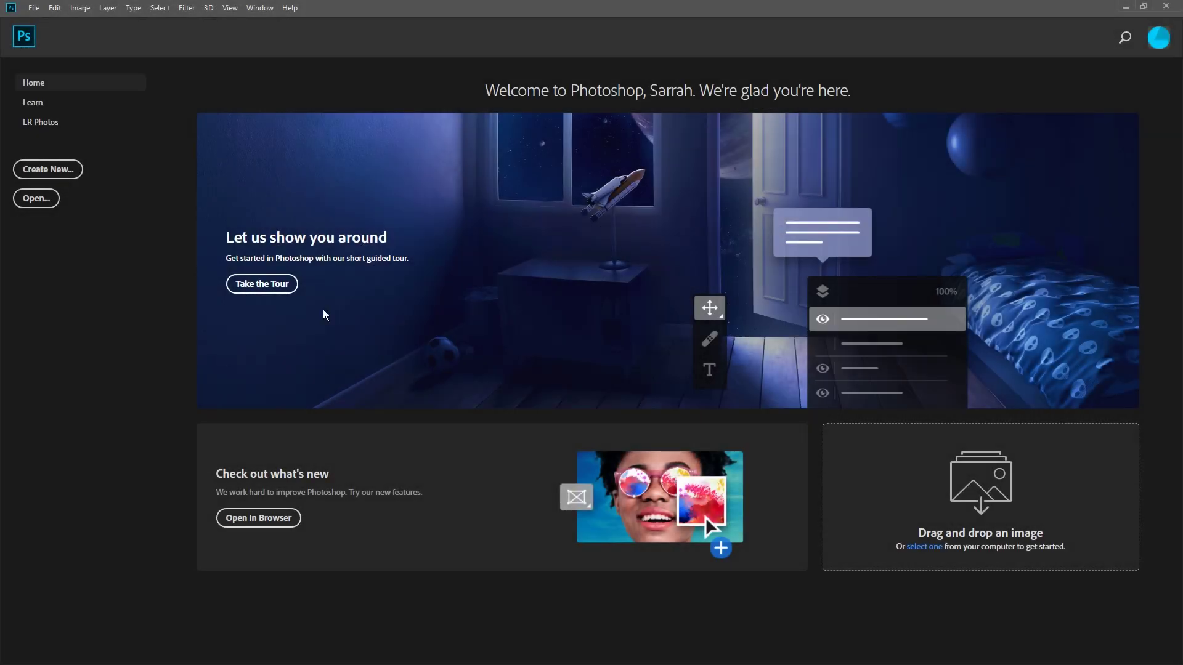
Step: Create a new 974×832 document with Background Contents set to Transparent
left_click(70, 170)
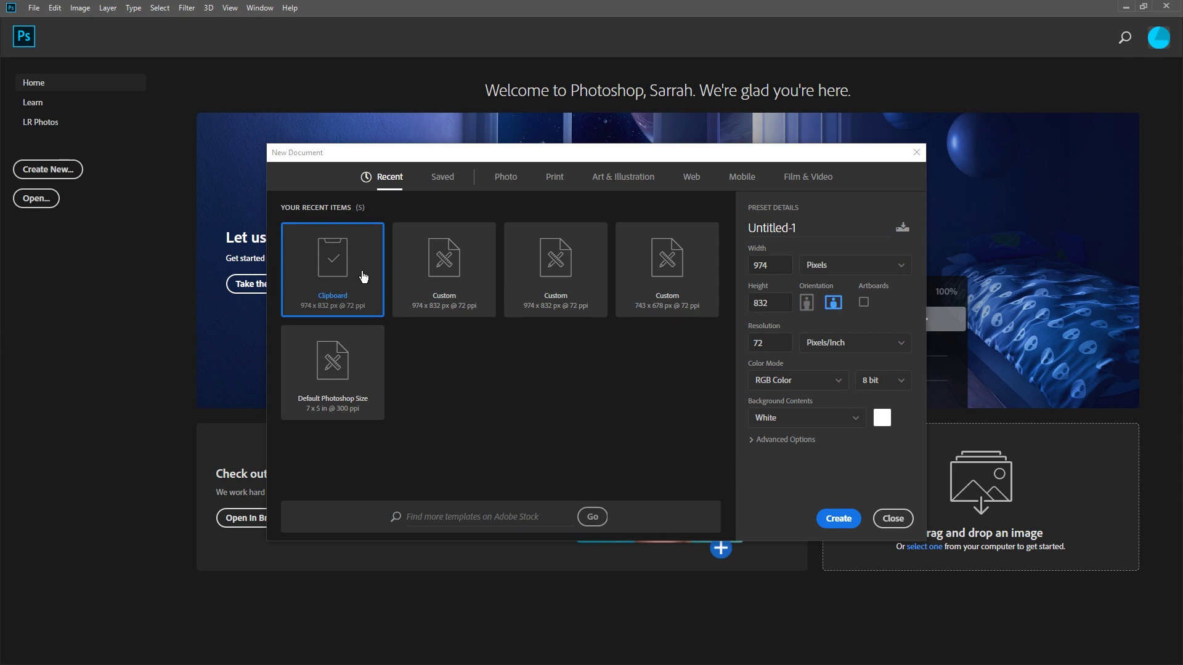
left_click(853, 419)
scroll(913, 427, "down", 1)
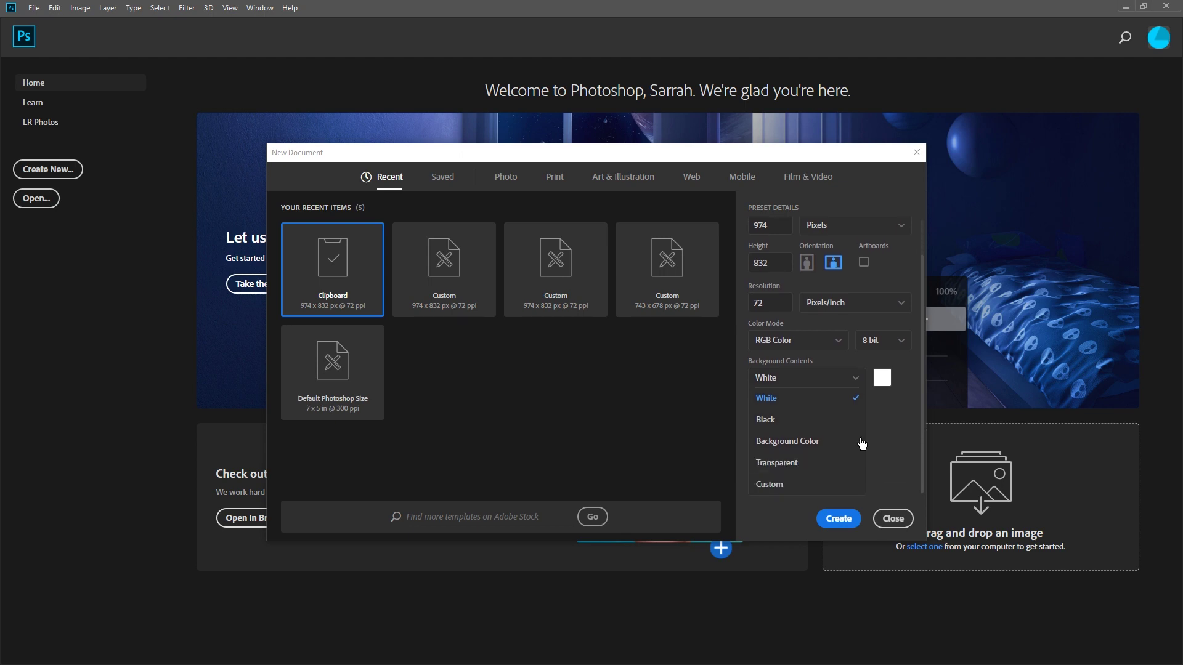
left_click(788, 461)
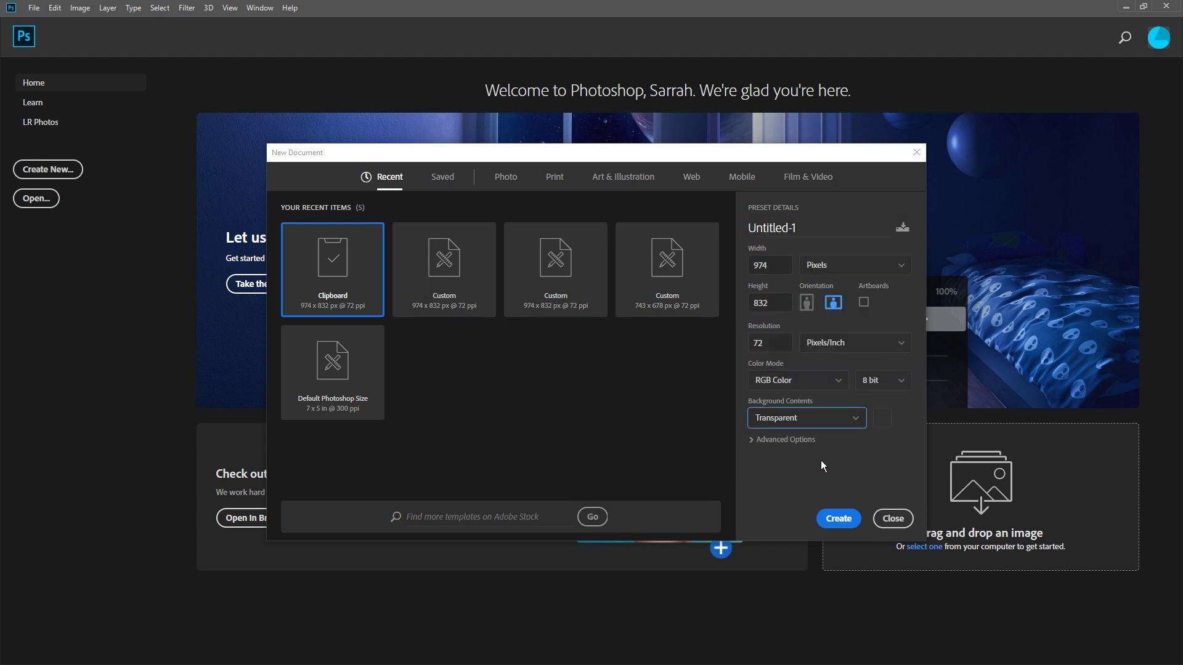
left_click(839, 520)
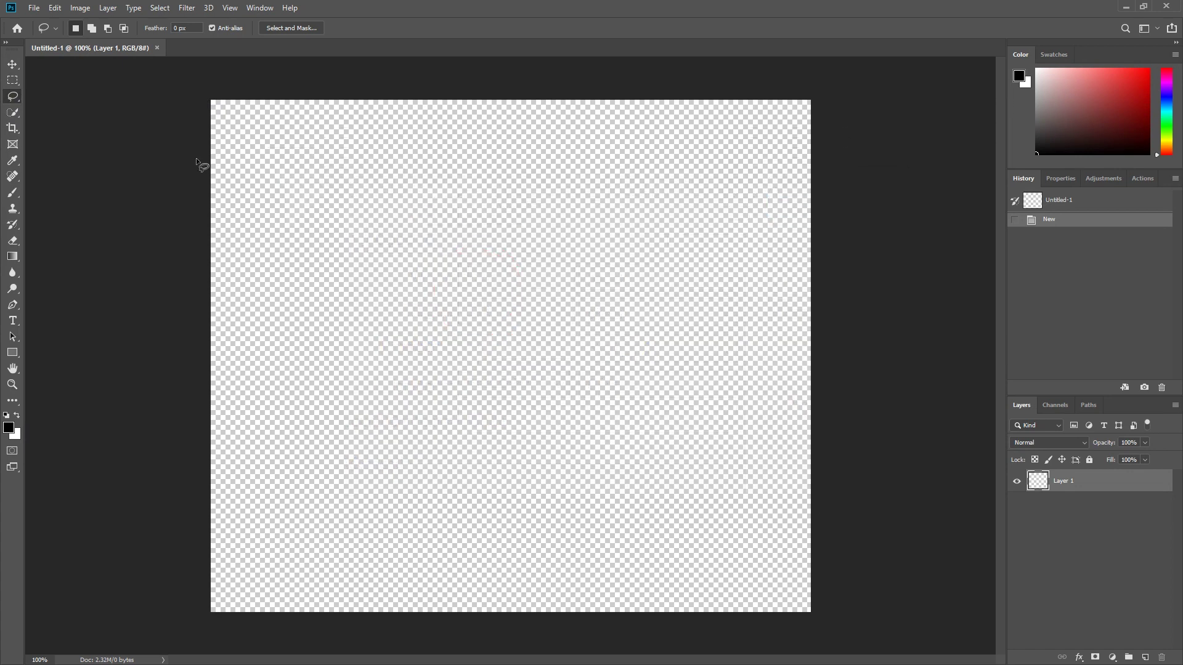
Step: Paste the zebra, clear its white background with the Magic Wand, then deselect
left_click(55, 8)
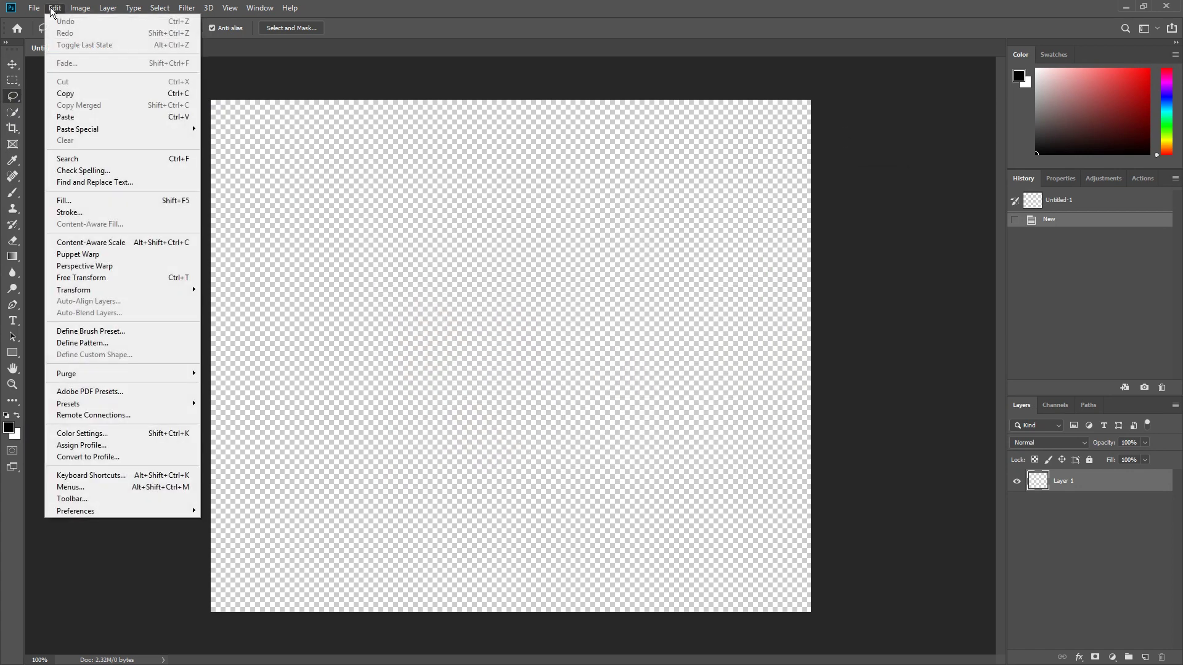
left_click(71, 117)
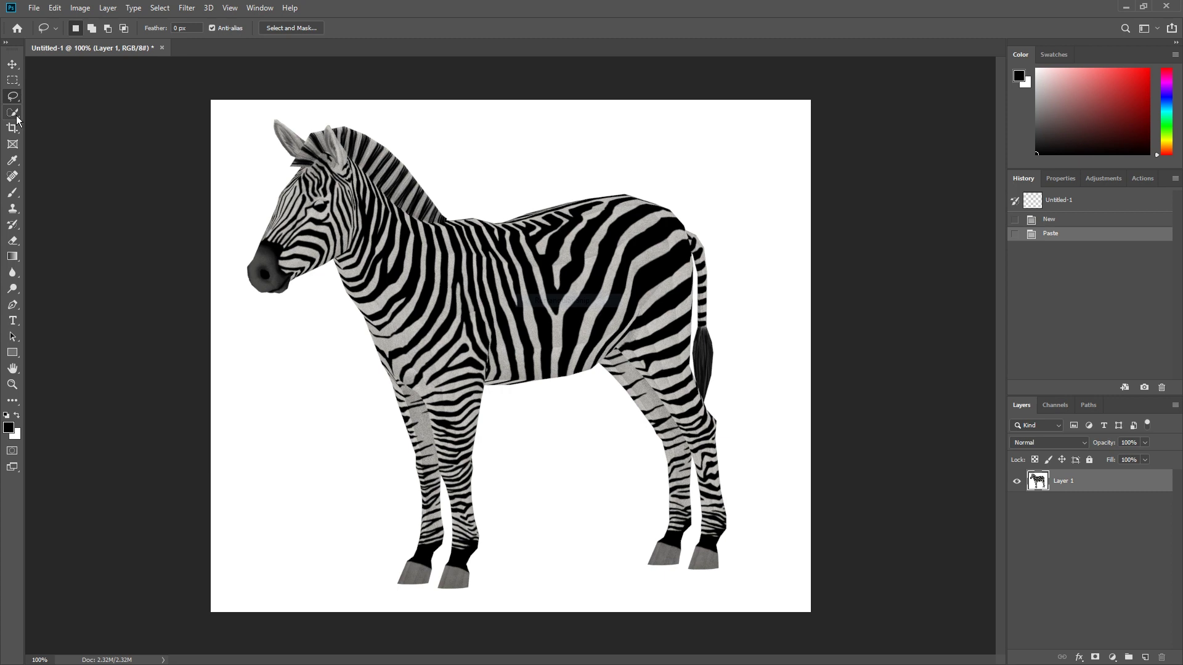
left_click(16, 118)
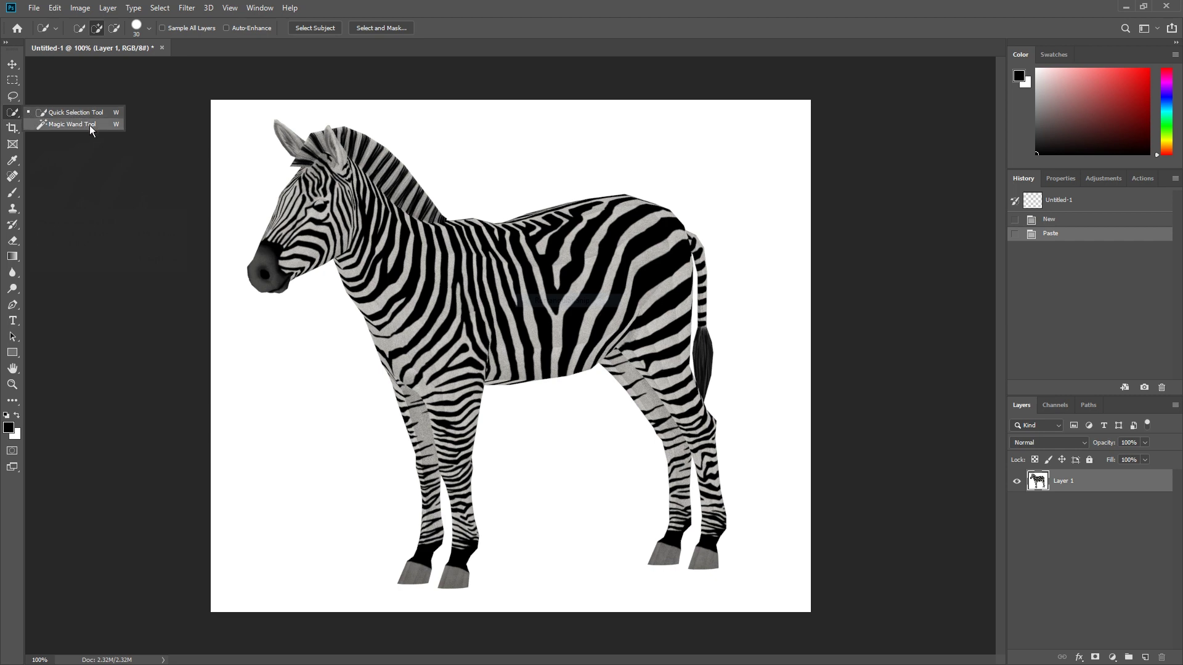
left_click(88, 125)
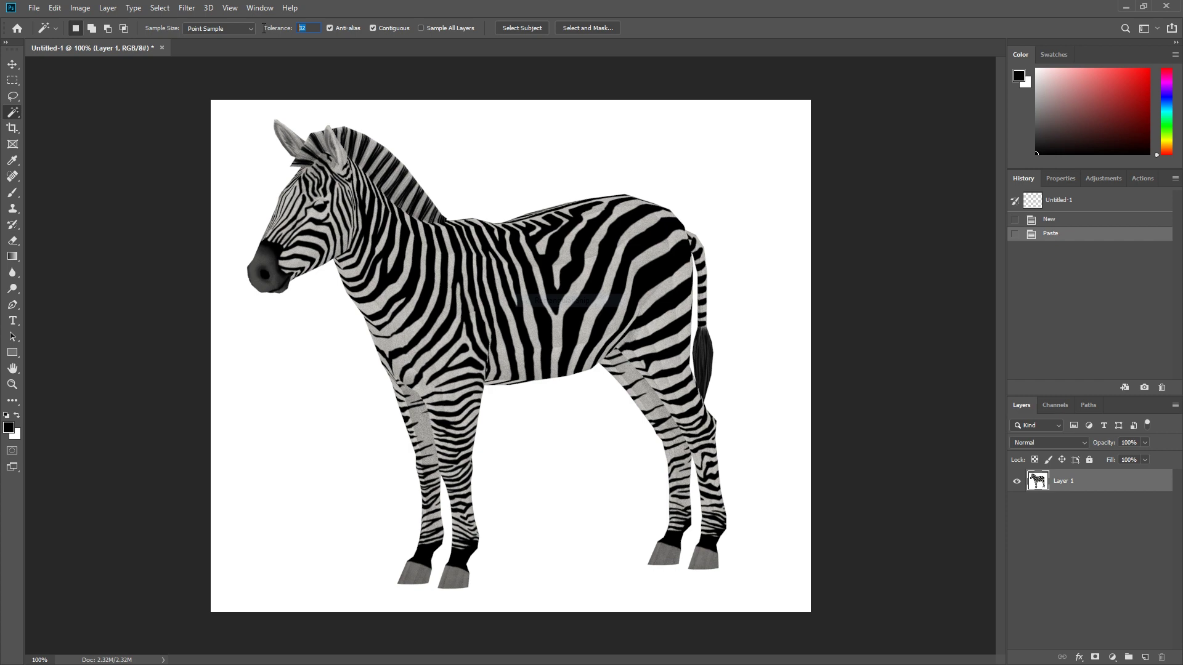
type("0")
left_click(306, 400)
key("Delete")
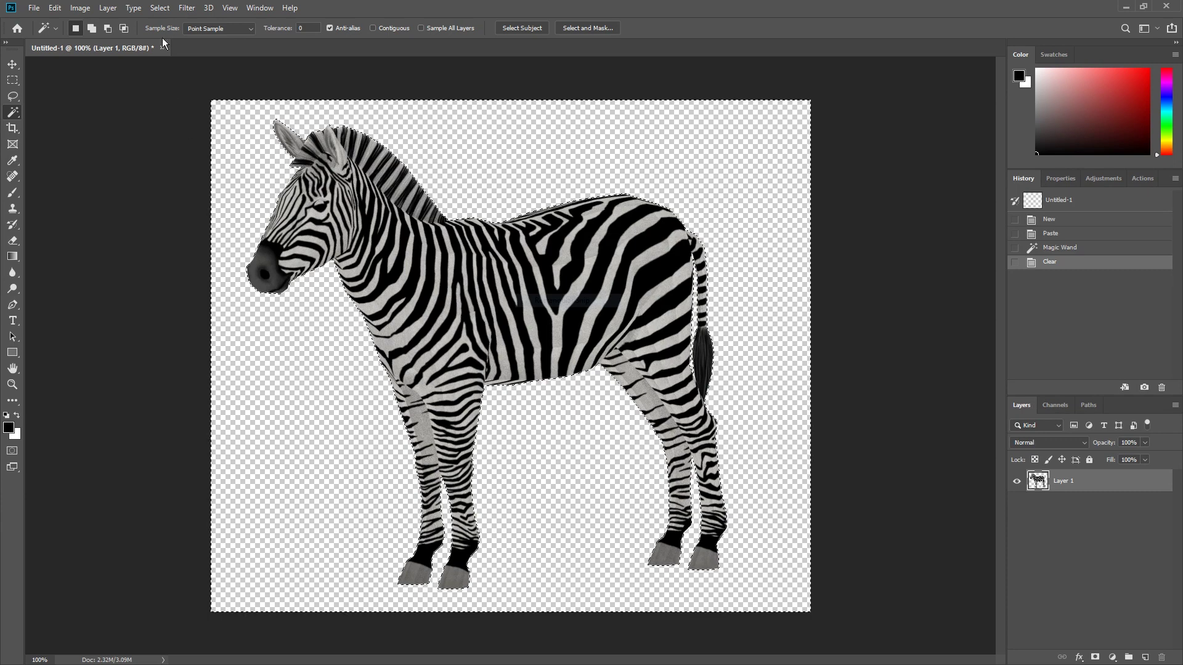
left_click(159, 8)
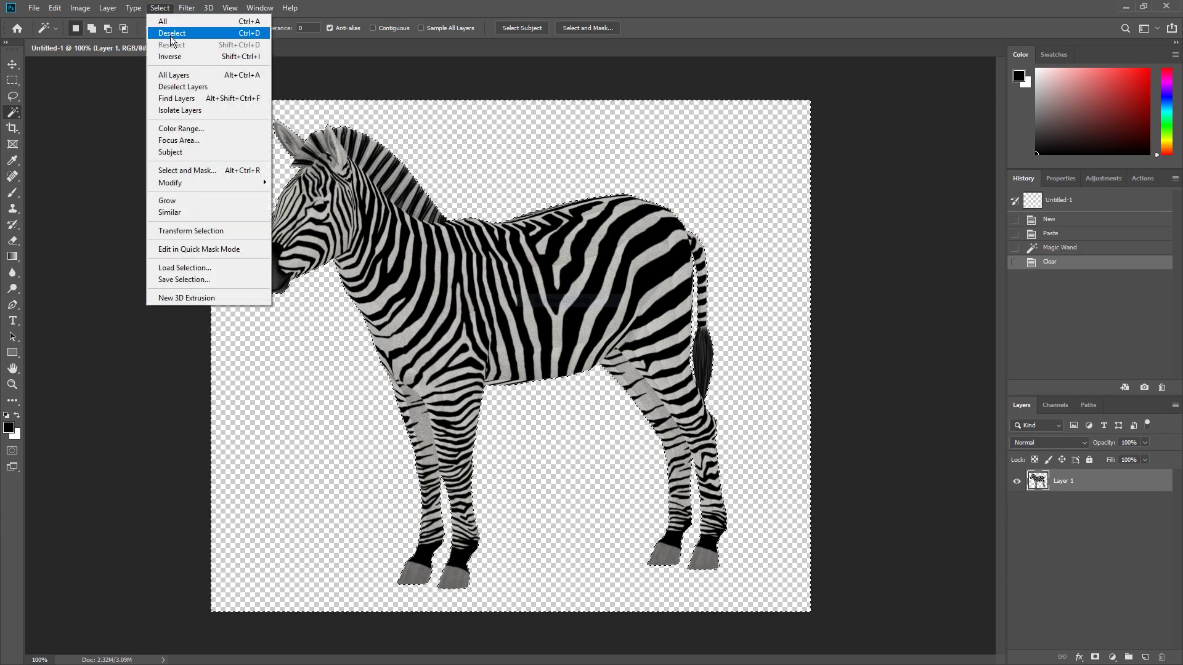
left_click(170, 33)
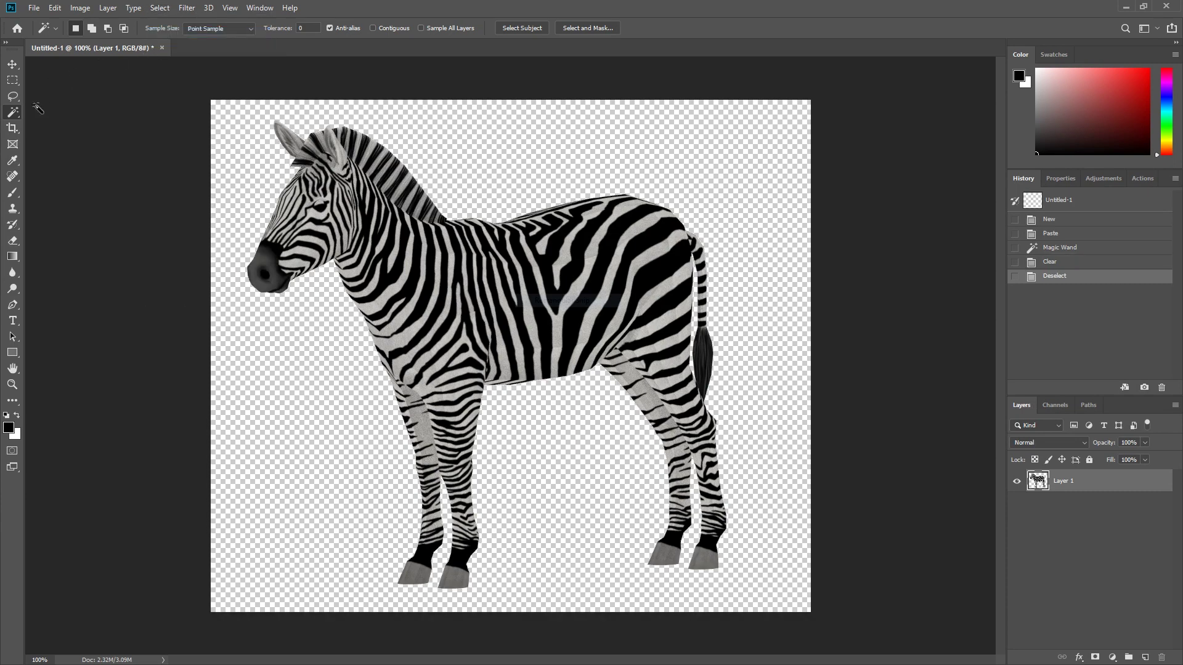
Step: Crop the canvas with a 1:1 square ratio tightly around the zebra
left_click(15, 131)
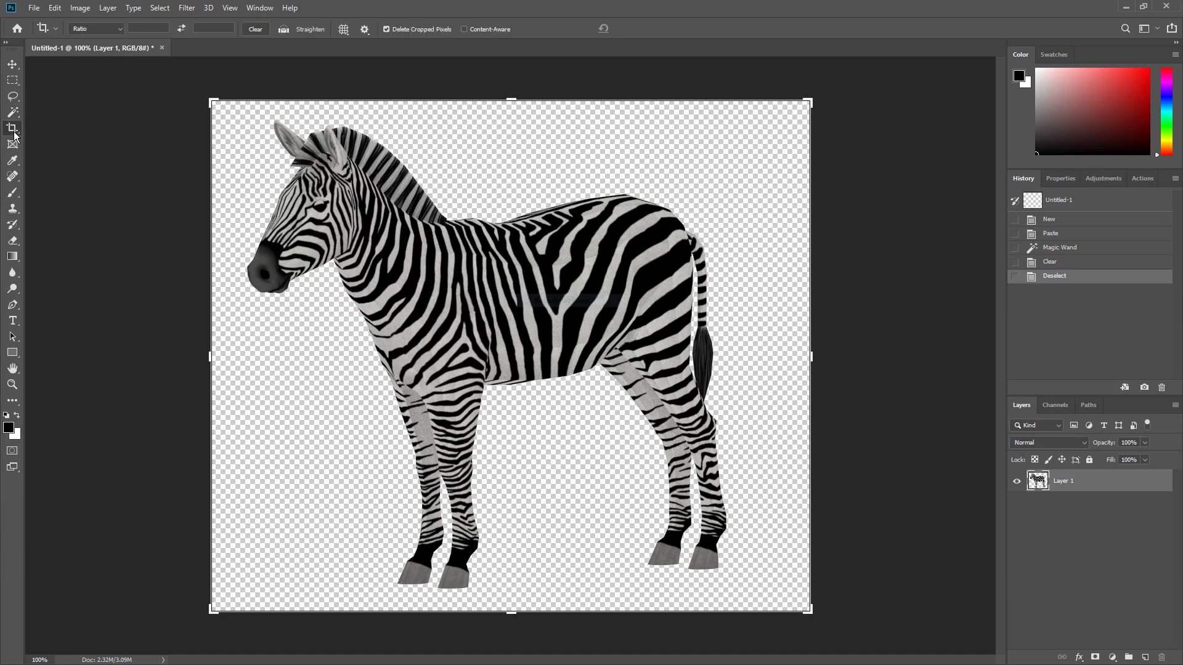
left_click(119, 34)
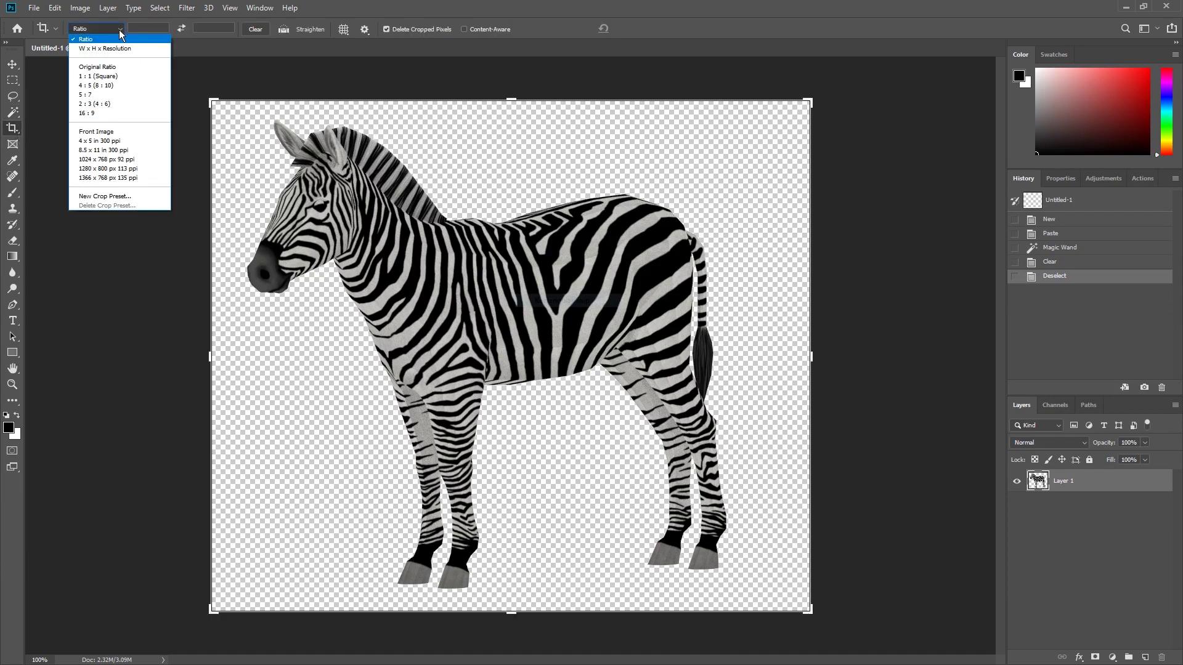
left_click(99, 78)
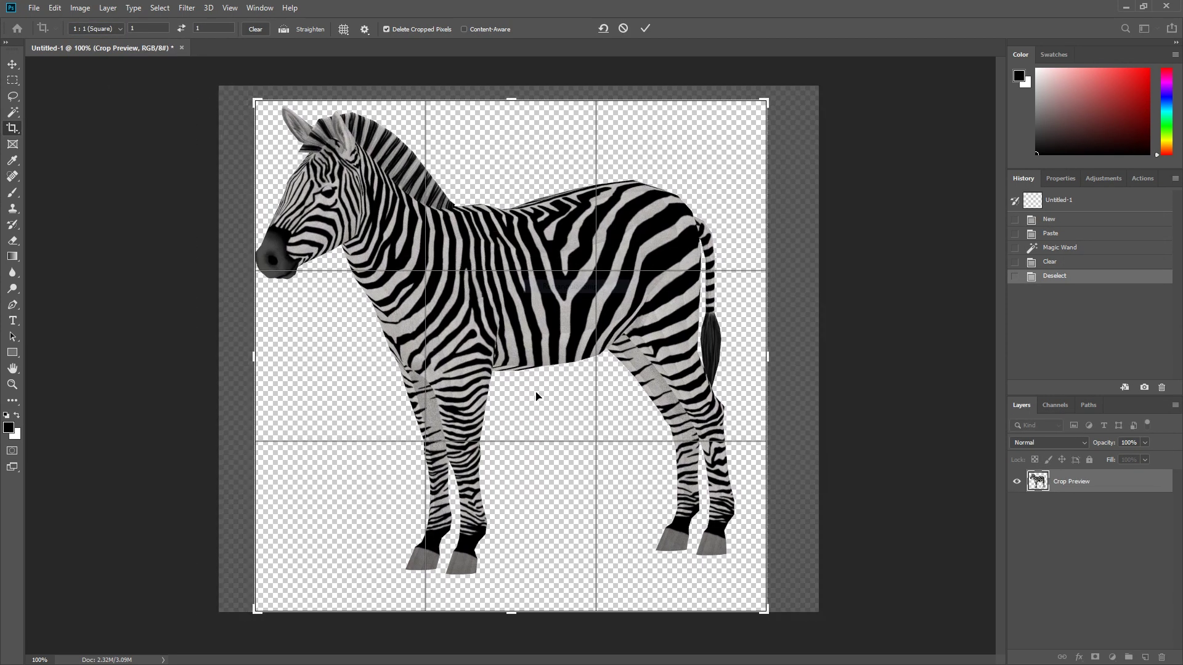
left_click_drag(765, 610, 755, 594)
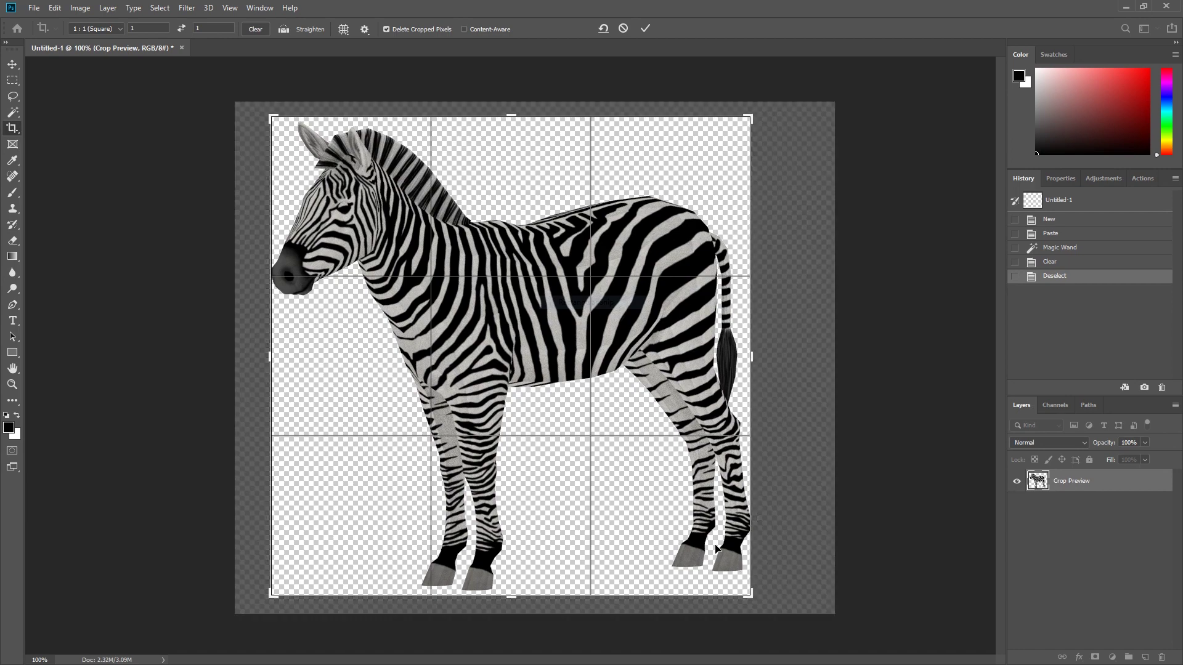
key("Return")
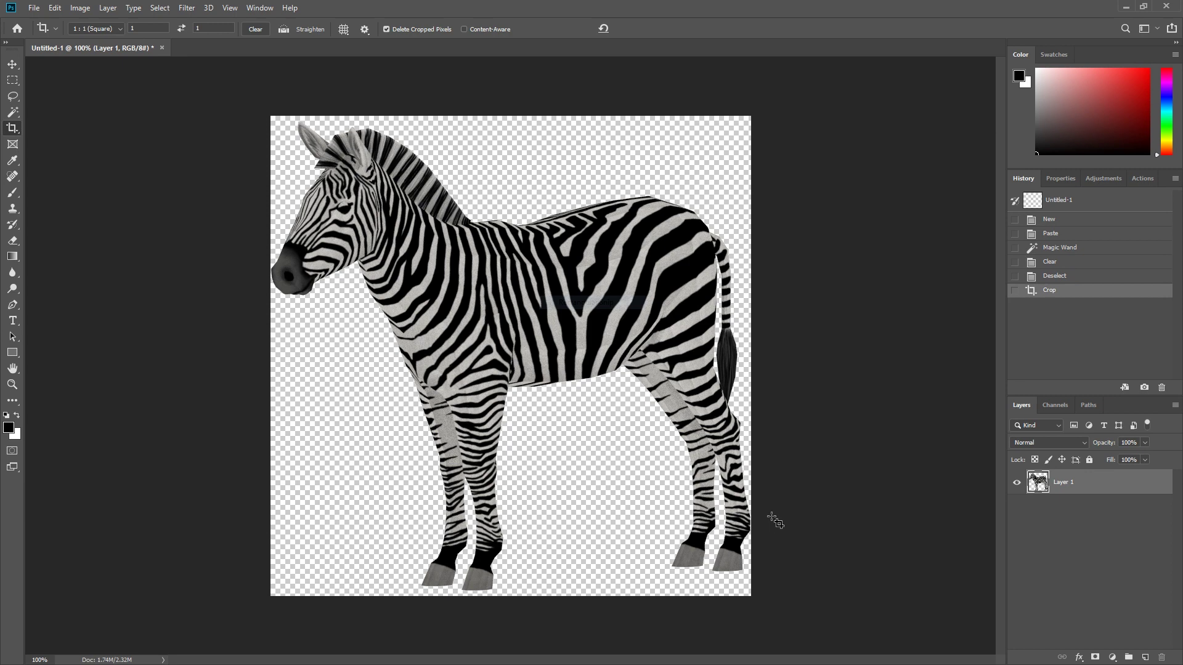
left_click(35, 9)
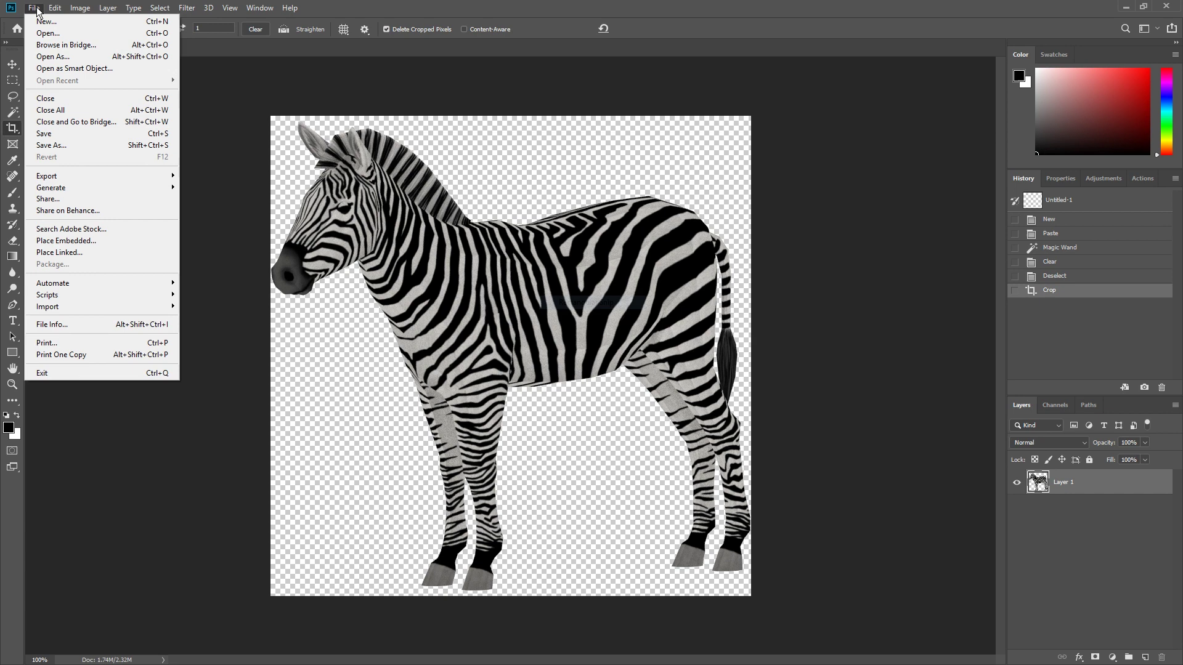
mouse_move(55, 176)
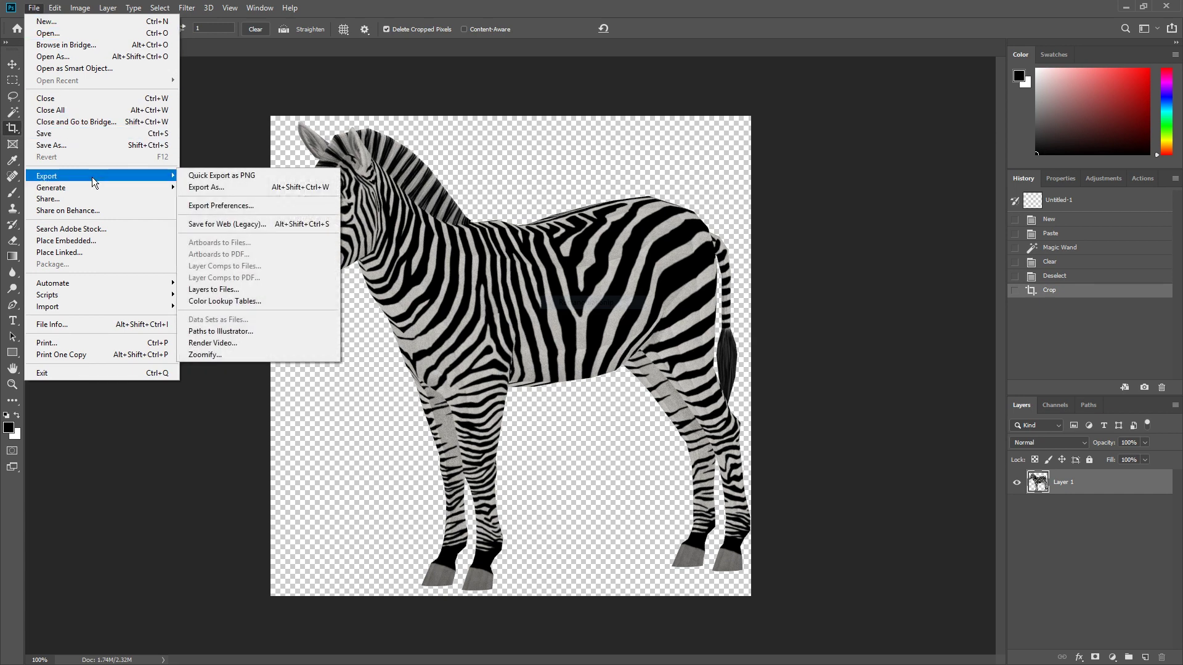
Step: In Save for Web (Legacy), set width 128, PNG-8 format and 16 colours
left_click(226, 224)
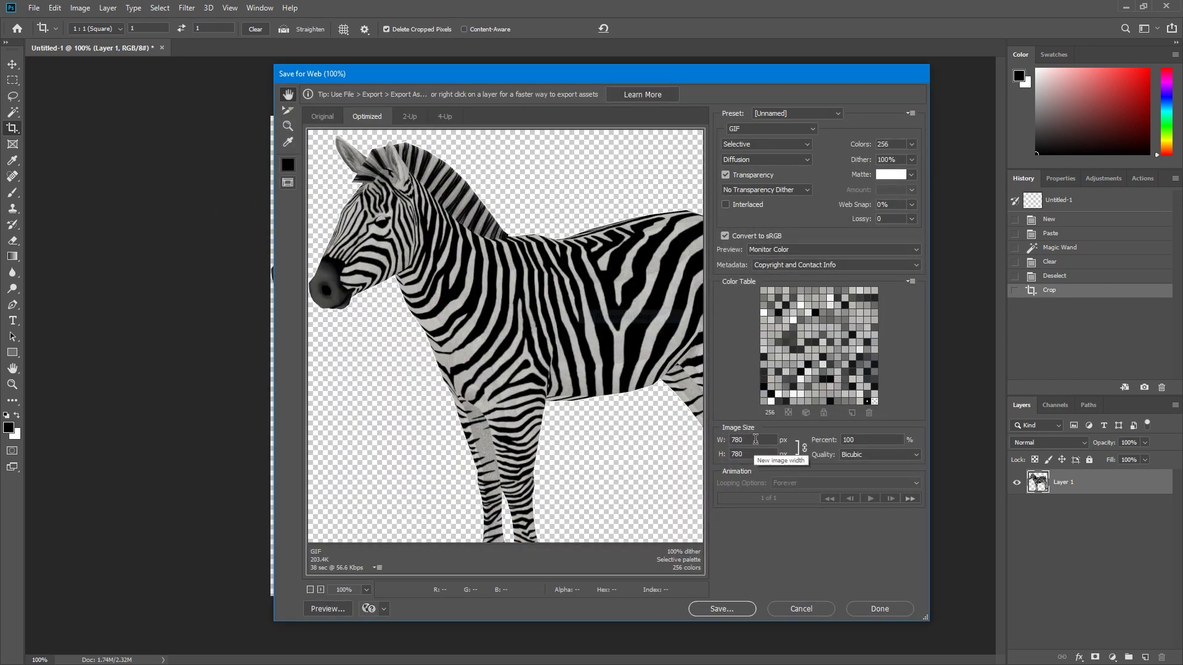
left_click_drag(753, 440, 706, 438)
type("128")
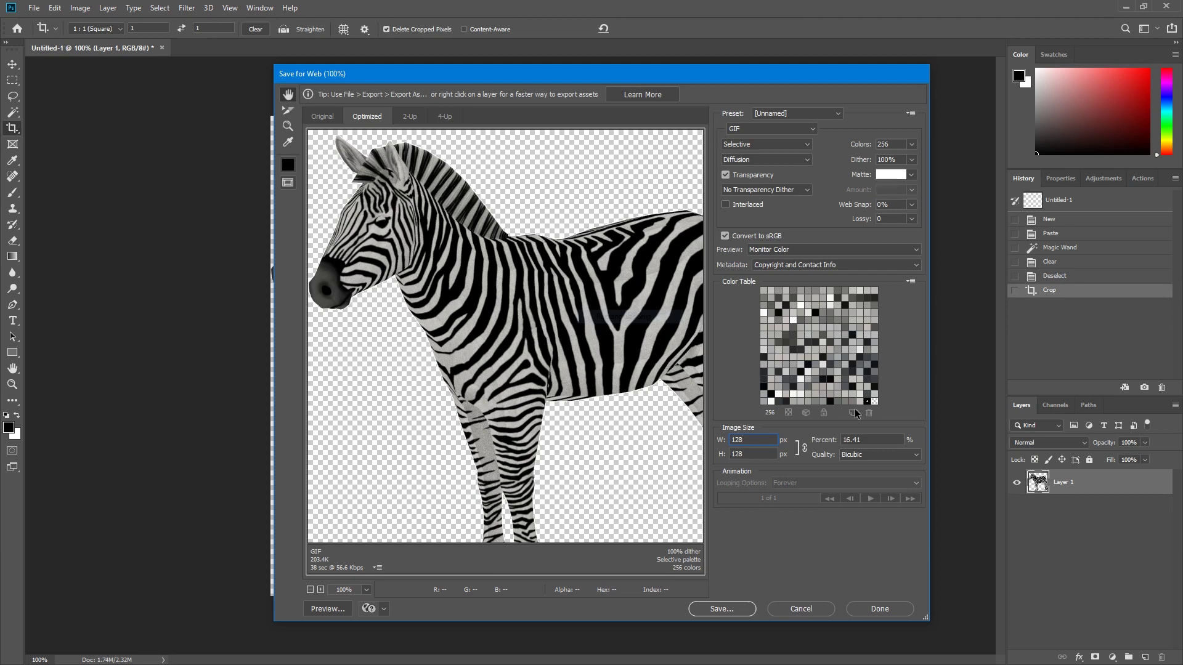
left_click(813, 132)
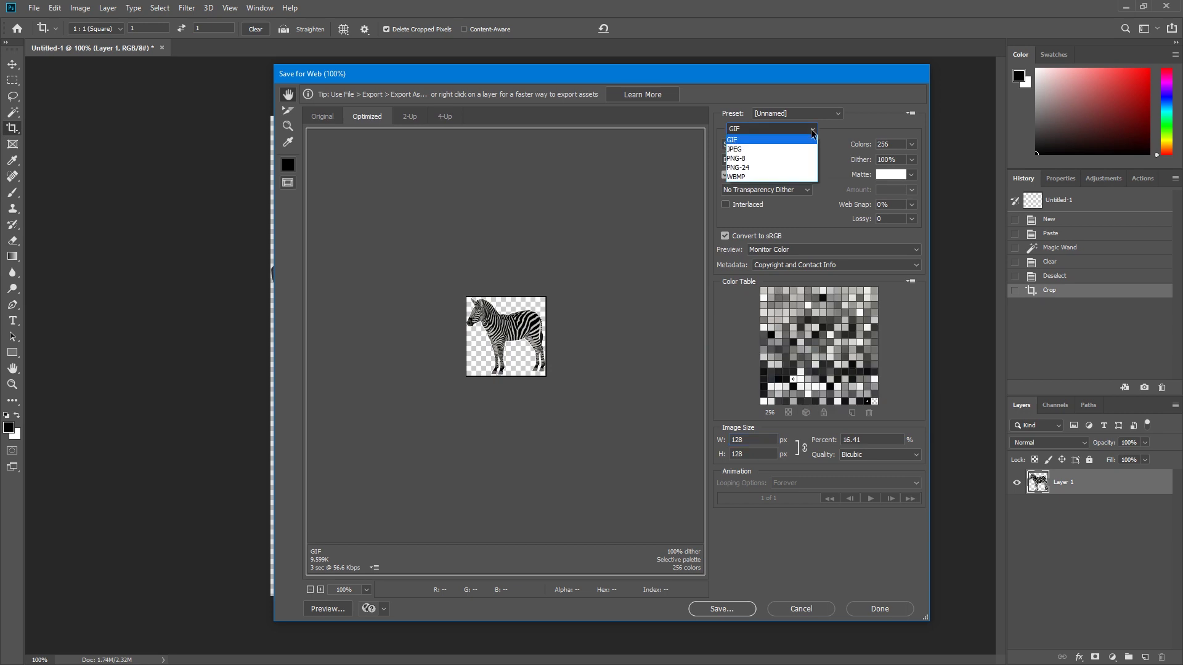
left_click(758, 159)
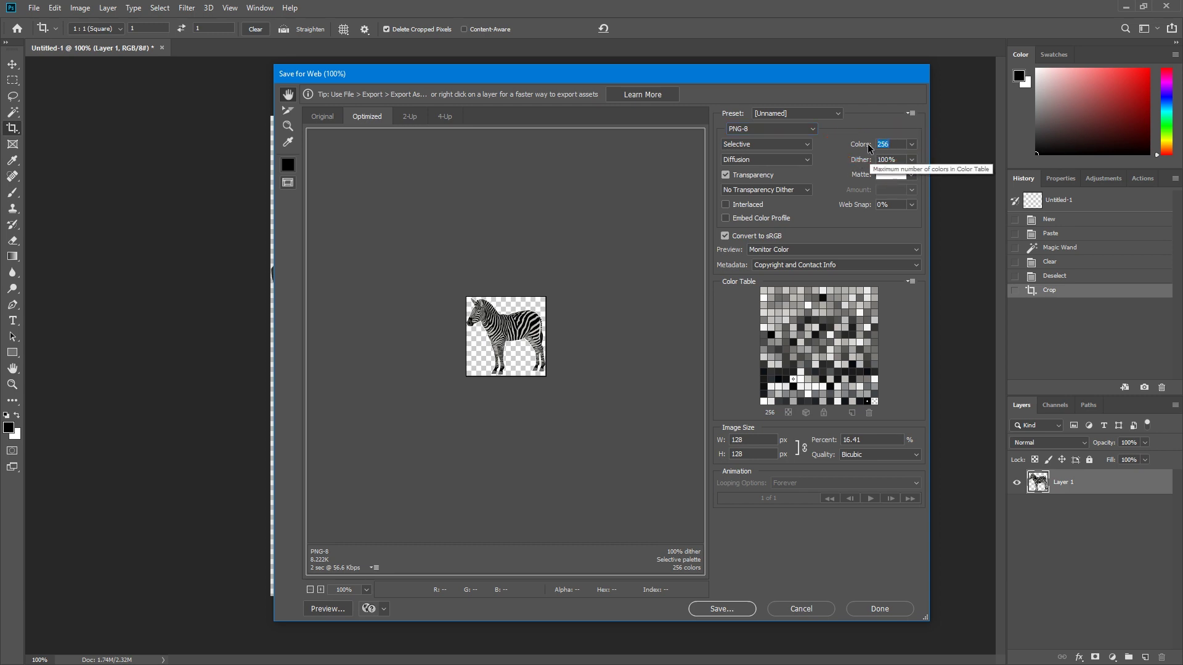
type("16")
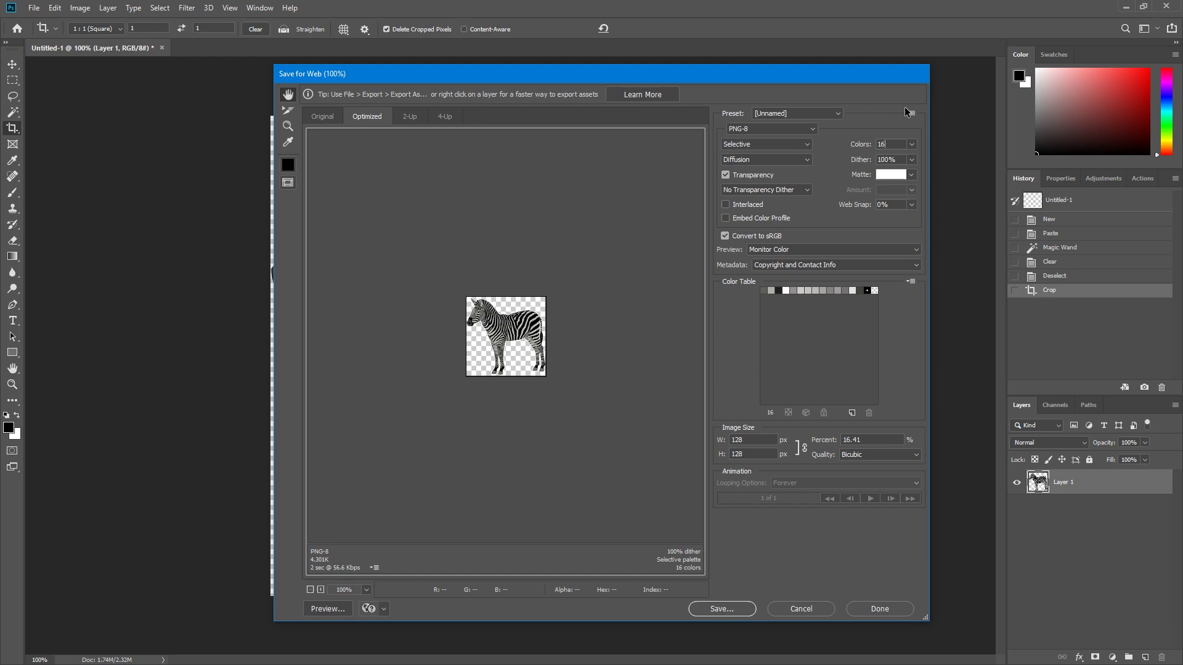
key("BackSpace")
key("BackSpace")
type("4")
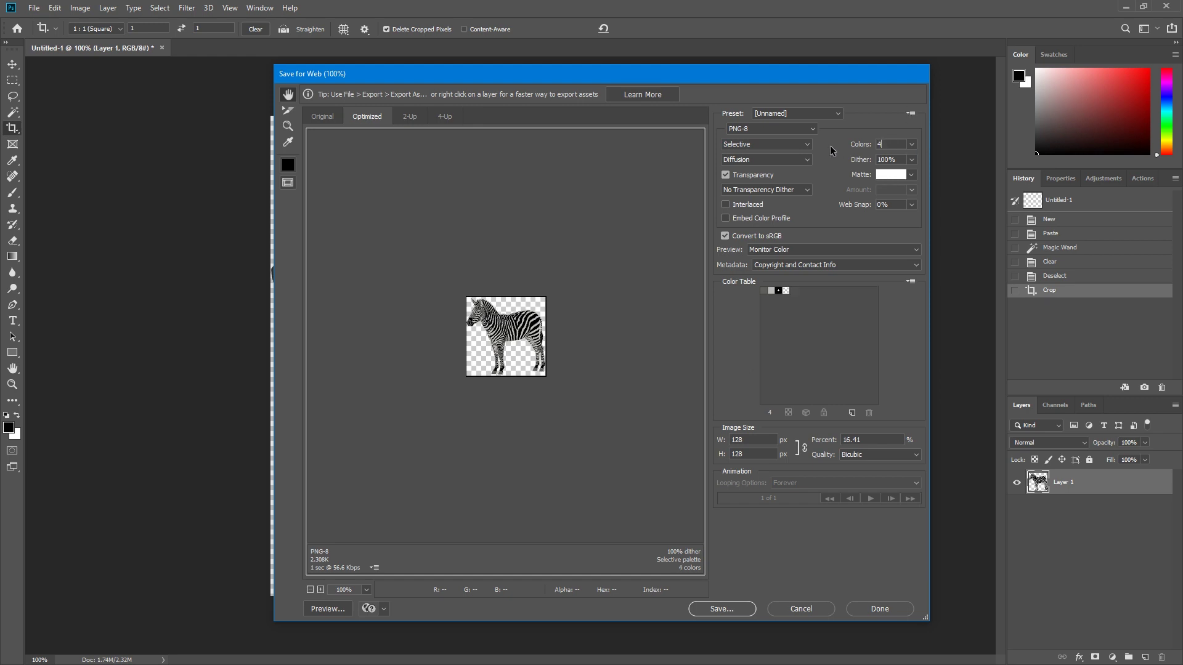
double_click(884, 144)
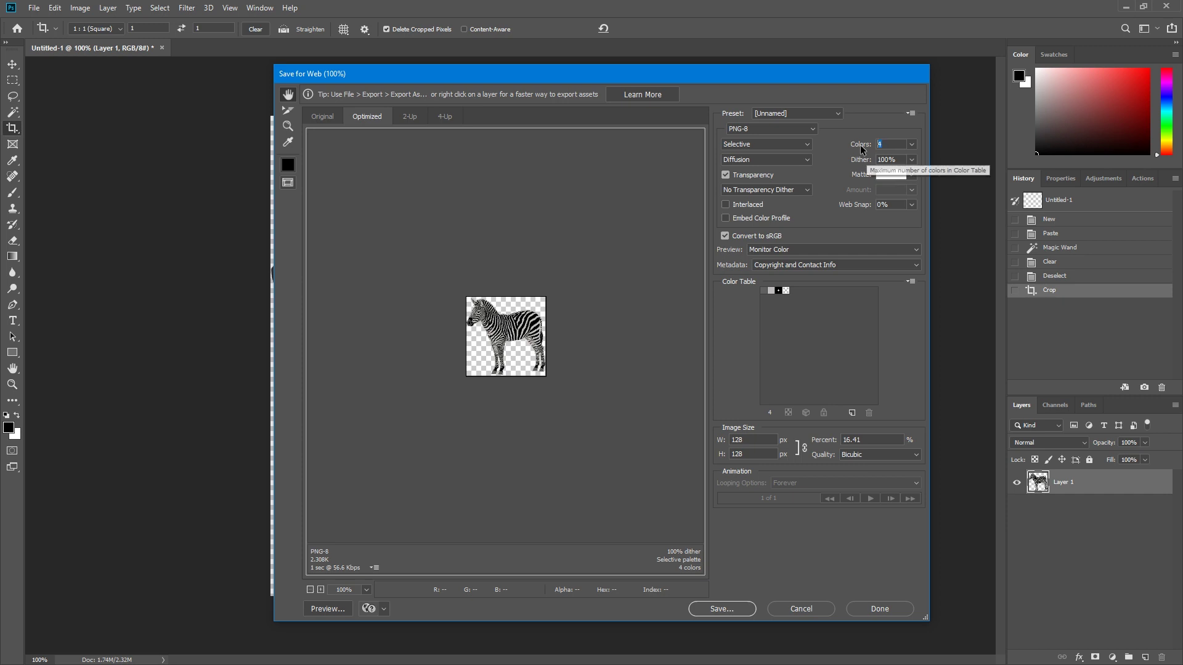
type("16")
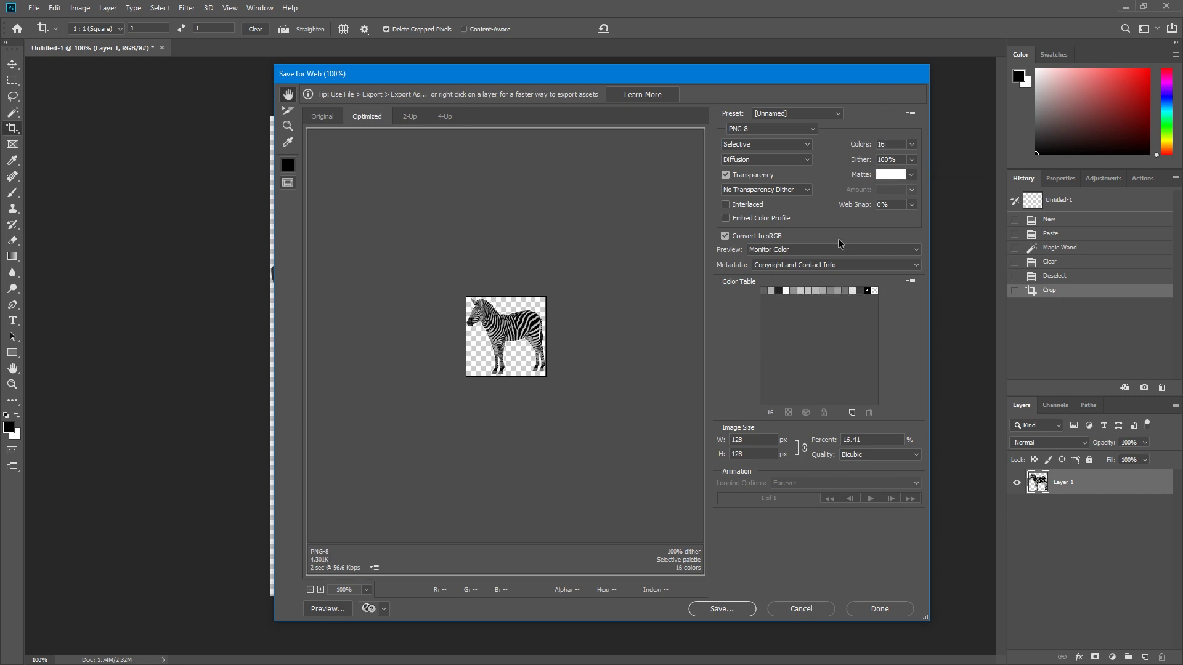
Step: Save the optimized zebra as icon.png in the Zebra > Zebra_Idling folder
left_click(713, 612)
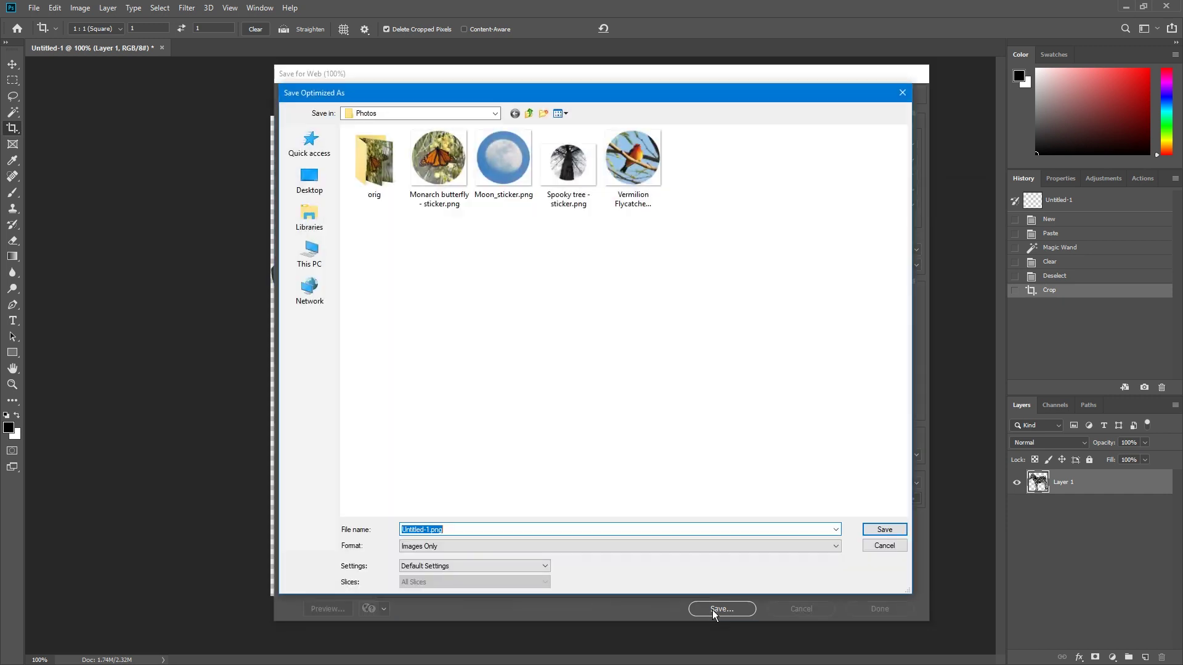
left_click(309, 255)
double_click(507, 230)
double_click(370, 389)
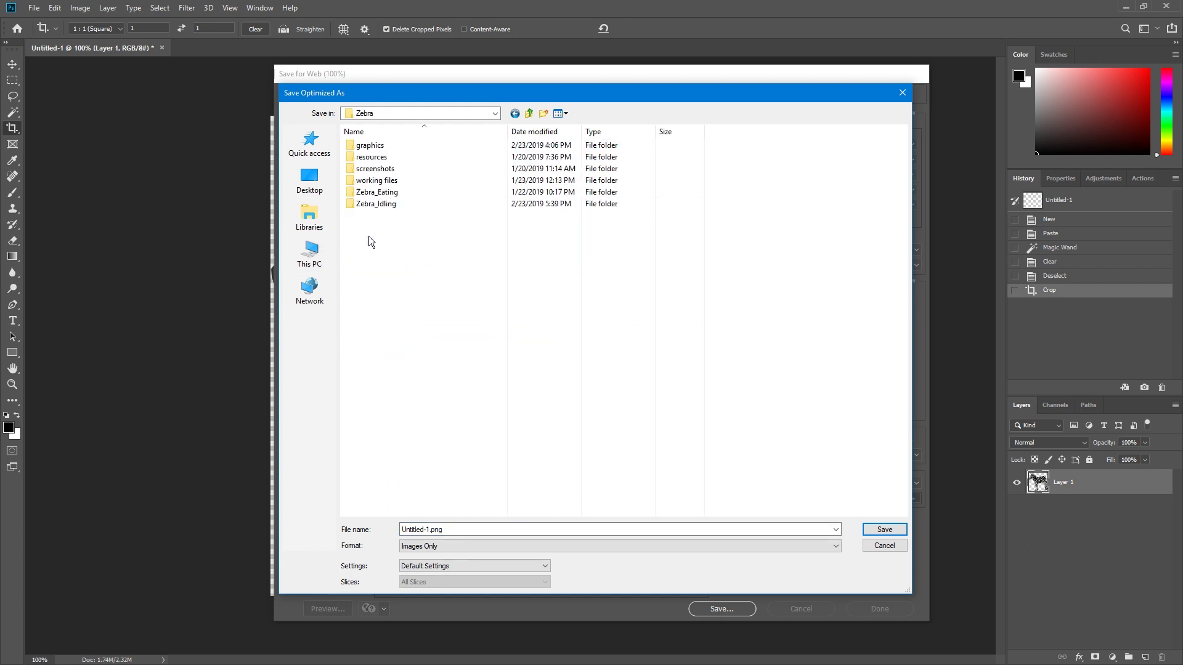
double_click(375, 204)
key("alt+n")
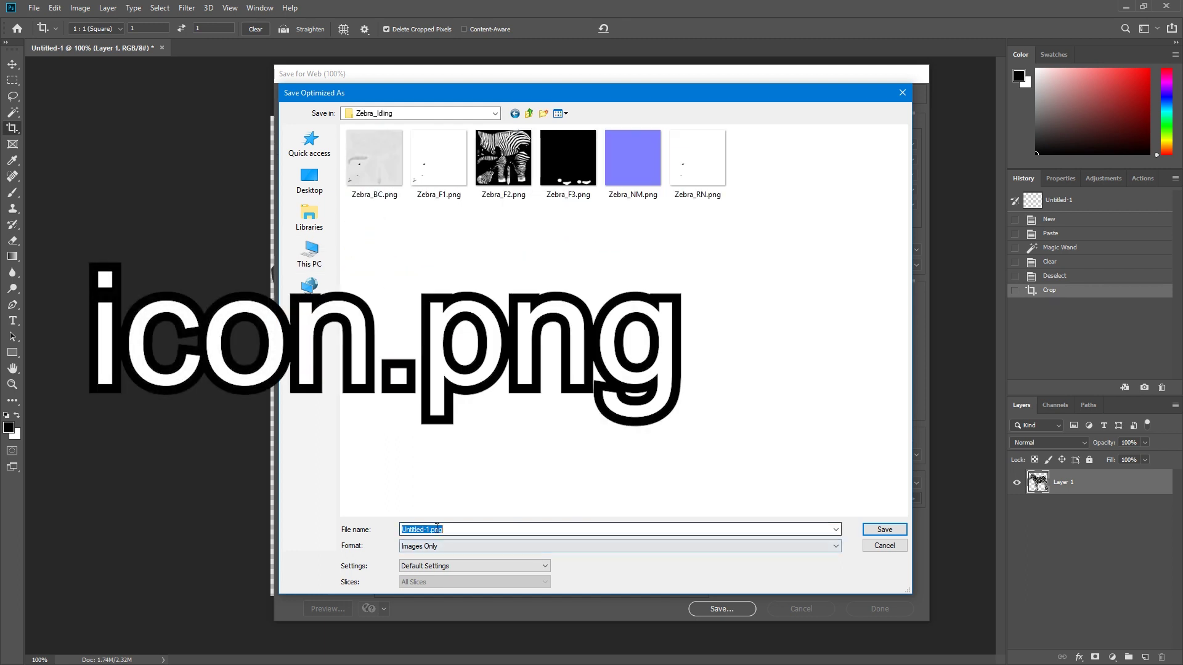
key("BackSpace")
type("icon.png")
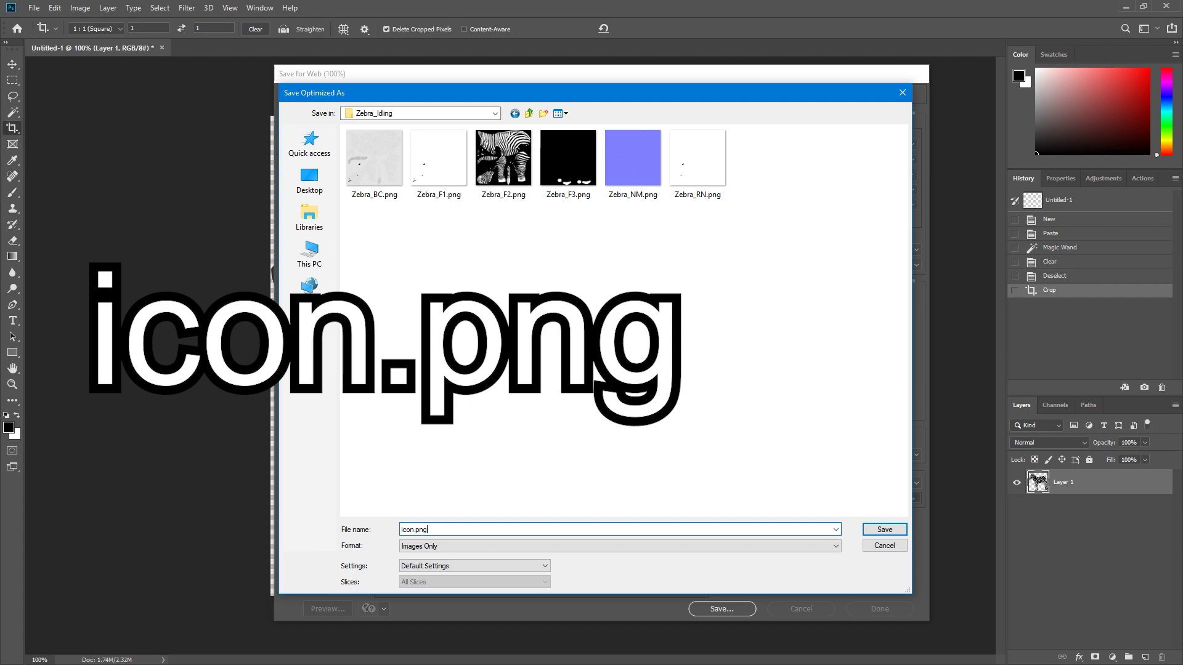
left_click(884, 529)
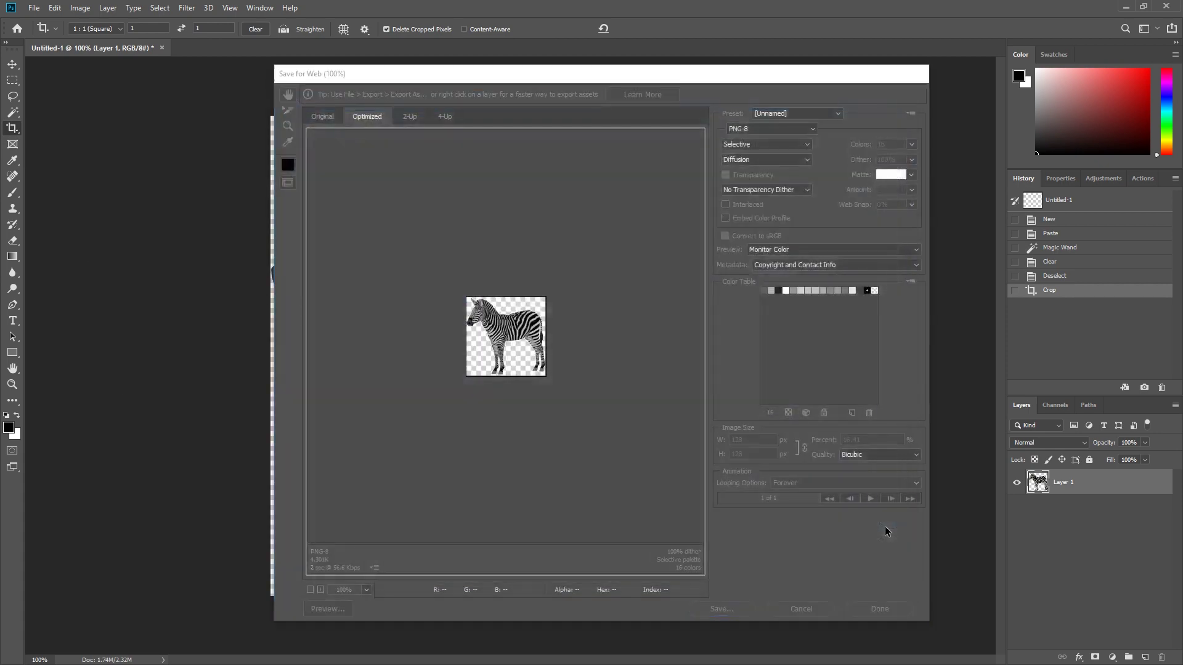